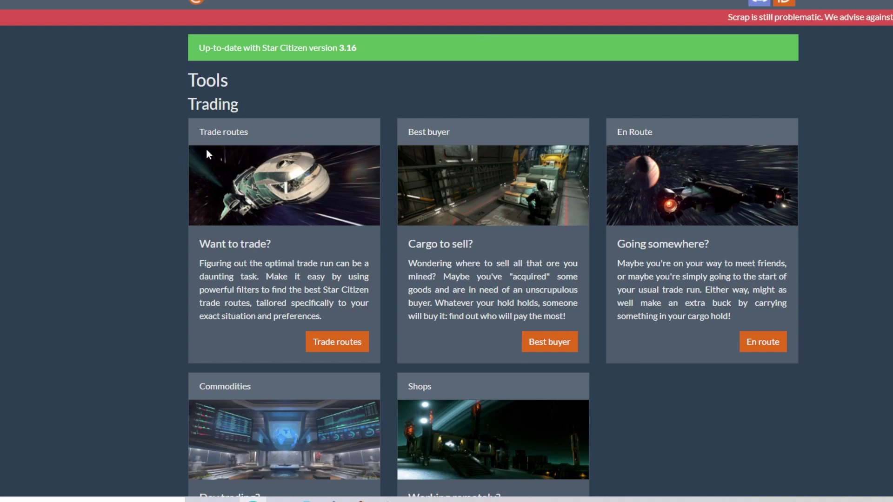
Step: Open the trade routes planner and restrict commodity types to Mineral
left_click(352, 343)
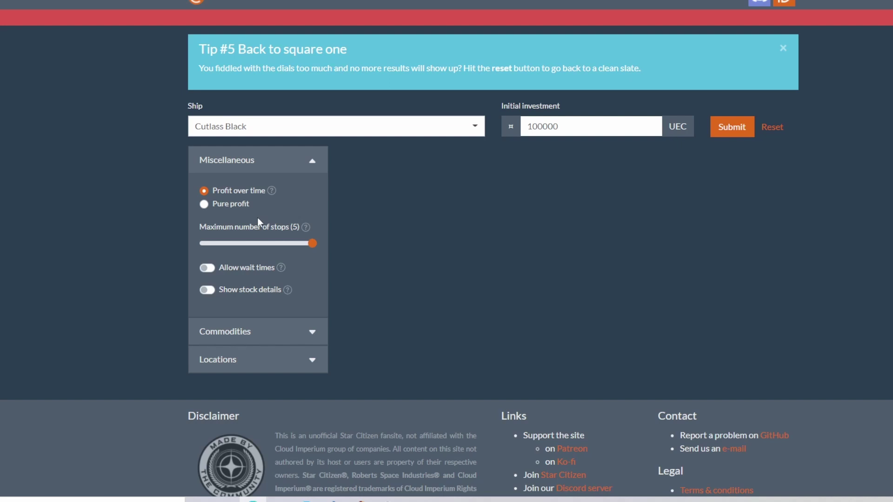
scroll(263, 252, "down", 2)
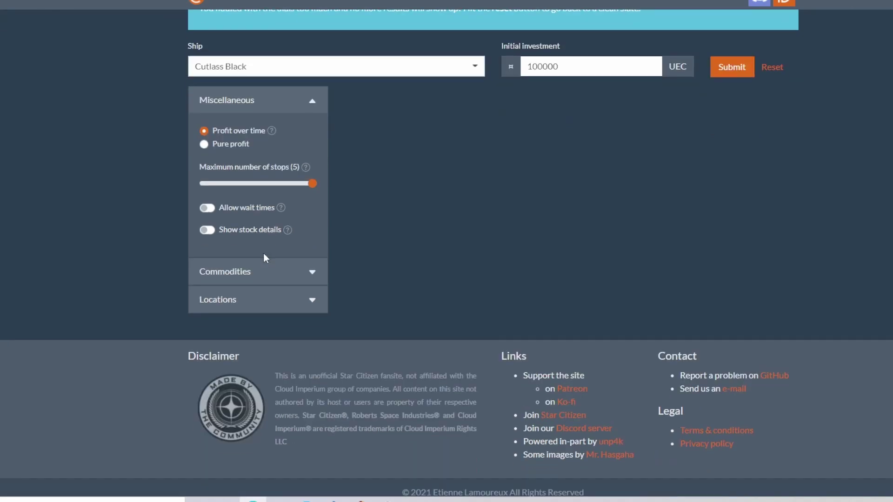
left_click(247, 264)
scroll(284, 227, "down", 2)
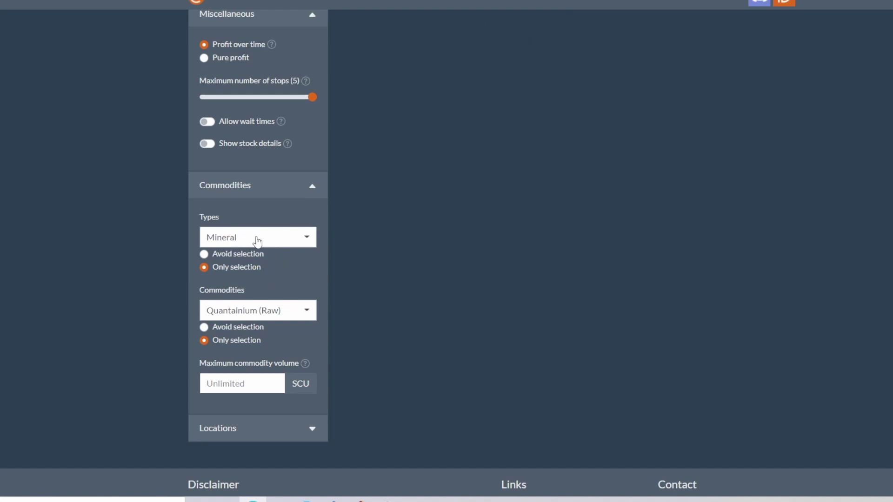
left_click(251, 245)
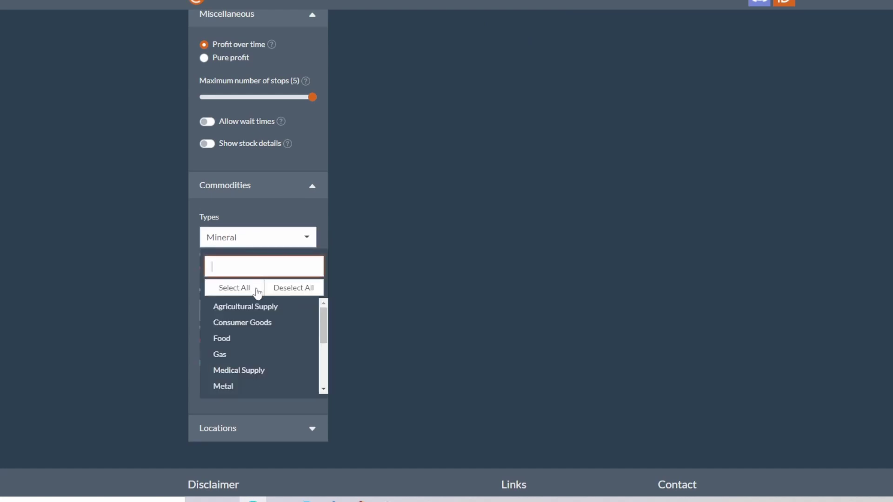
scroll(261, 340, "down", 2)
scroll(263, 342, "down", 3)
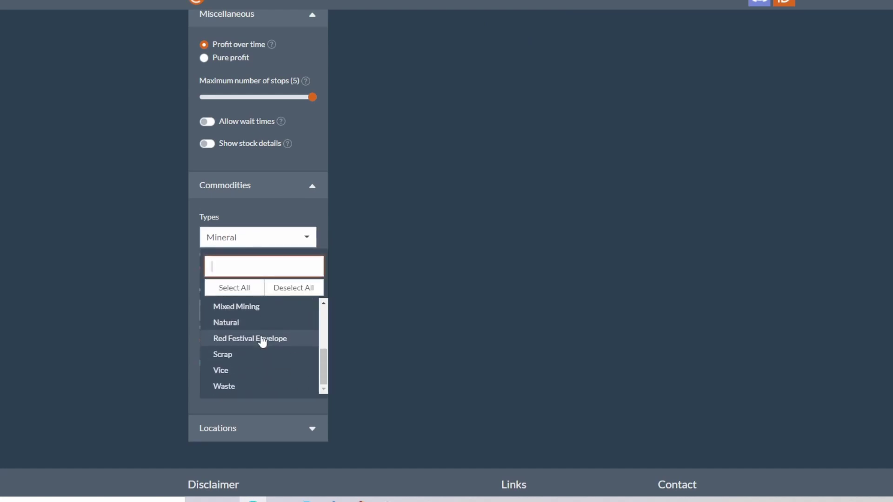
scroll(269, 378, "up", 4)
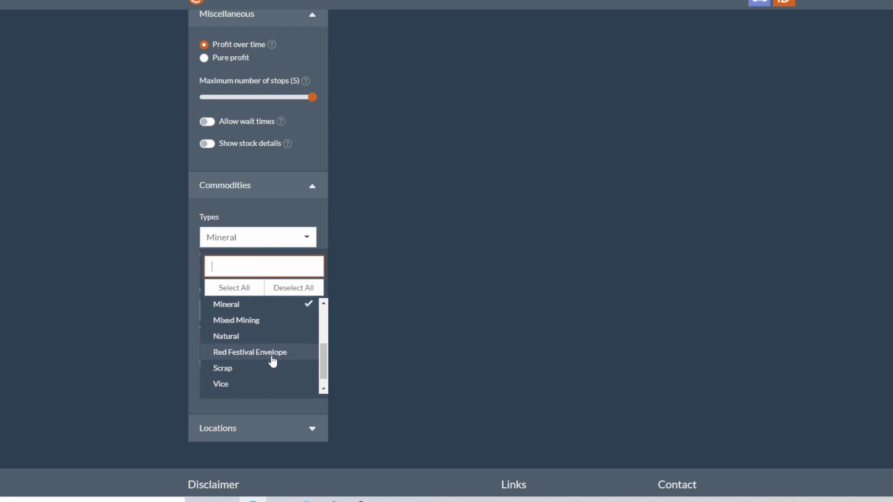
scroll(273, 360, "up", 1)
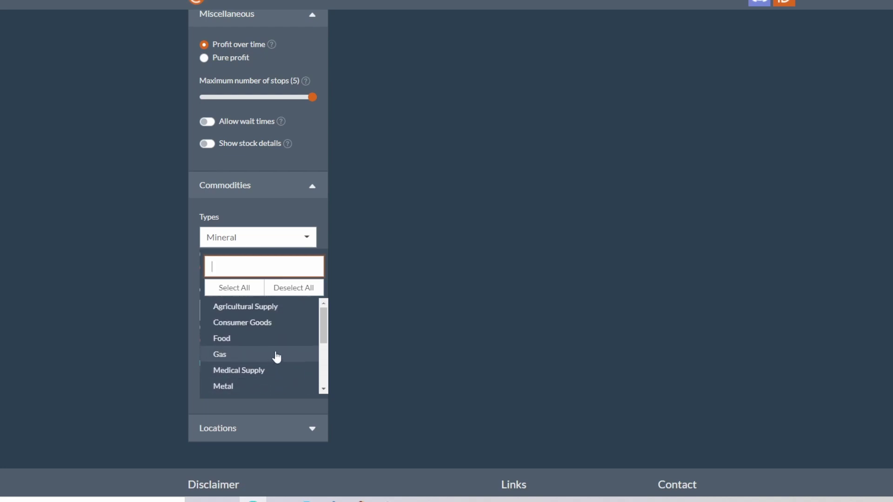
left_click(384, 312)
Step: Choose Laranite as the only commodity, with Only selection enabled
left_click(259, 318)
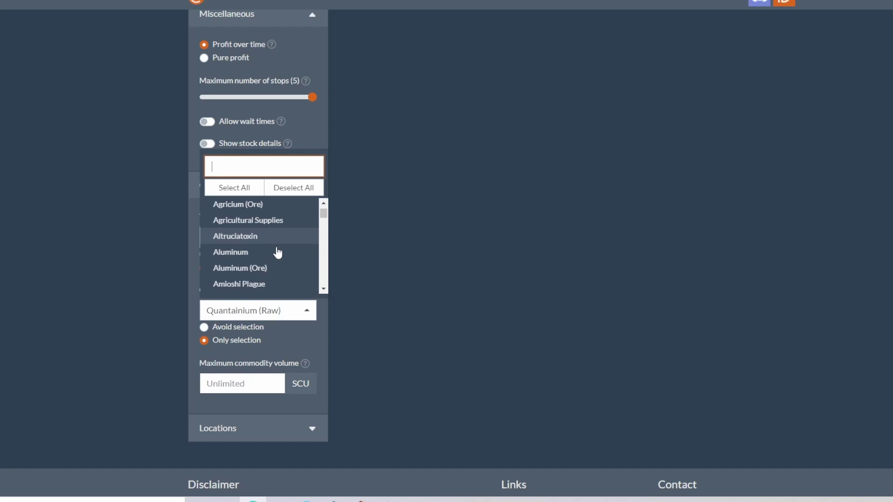
scroll(277, 253, "down", 6)
scroll(278, 261, "down", 10)
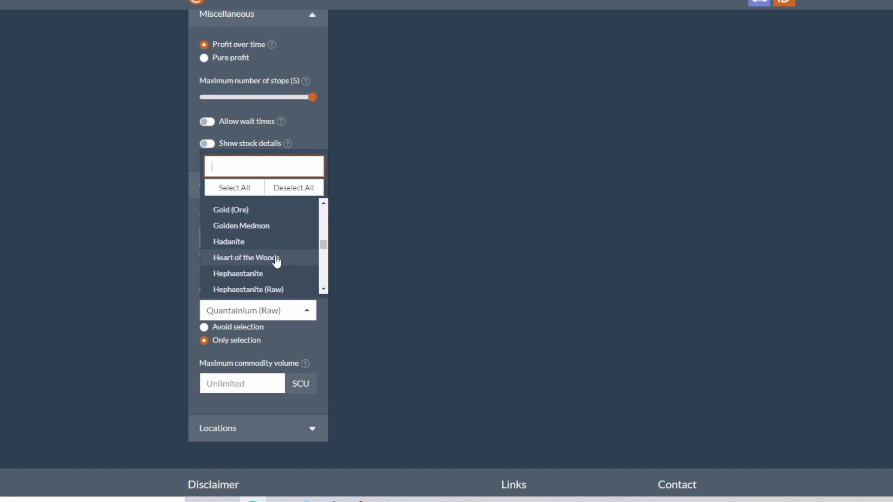
scroll(274, 257, "up", 4)
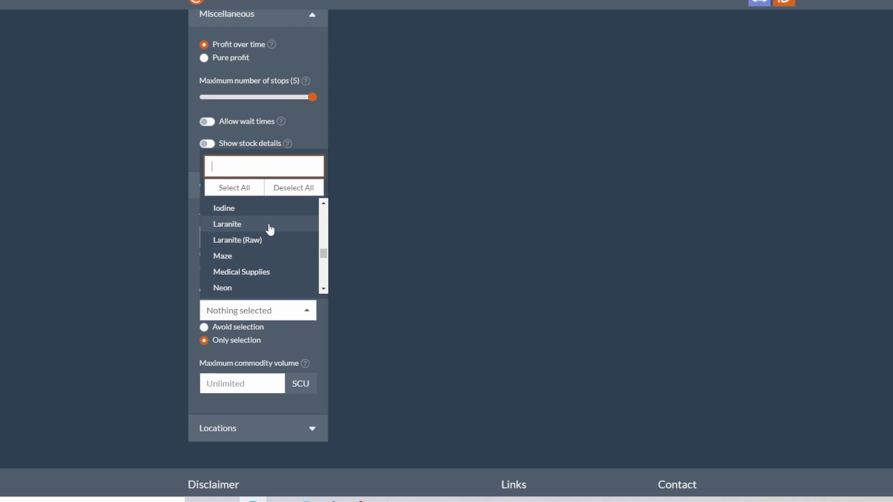
left_click(269, 226)
left_click(380, 238)
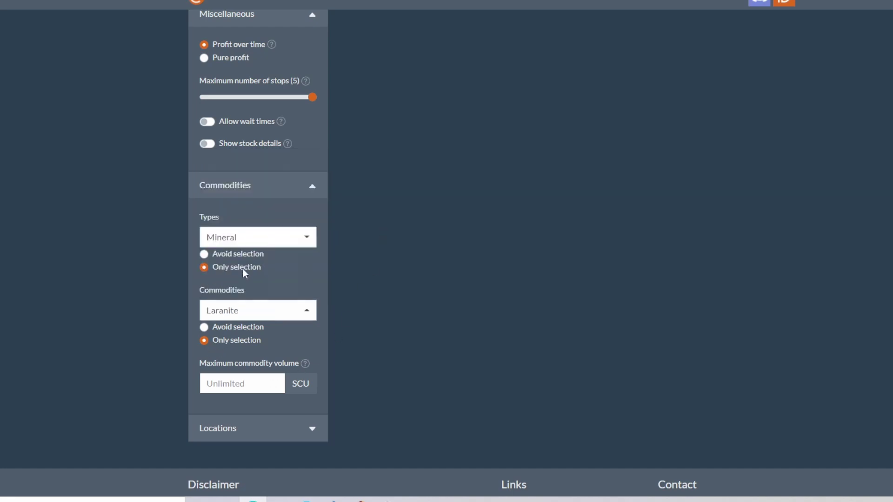
scroll(243, 269, "down", 3)
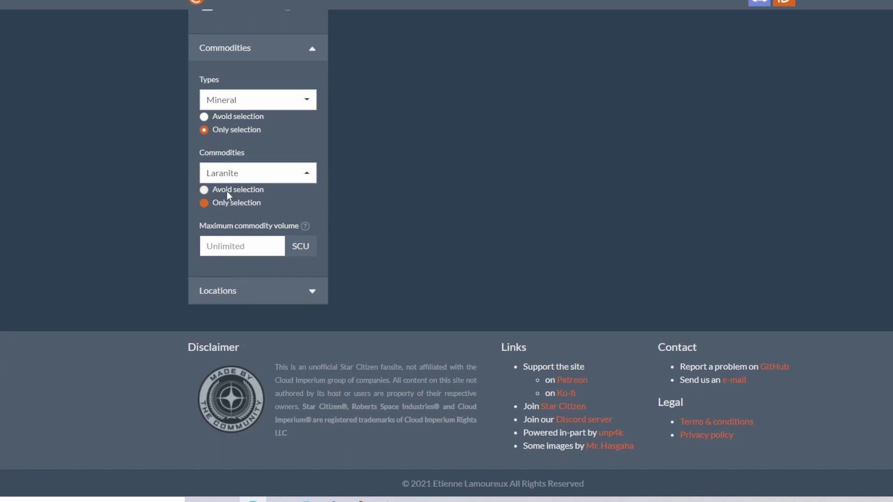
left_click(227, 191)
Step: Remove the Asteroid field location type and leave specific locations empty
left_click(297, 291)
scroll(300, 241, "down", 4)
left_click(251, 154)
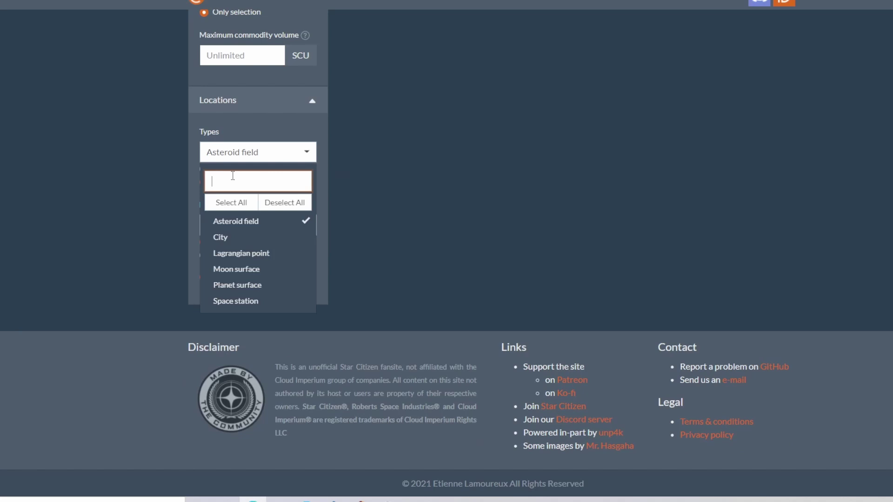
left_click(362, 177)
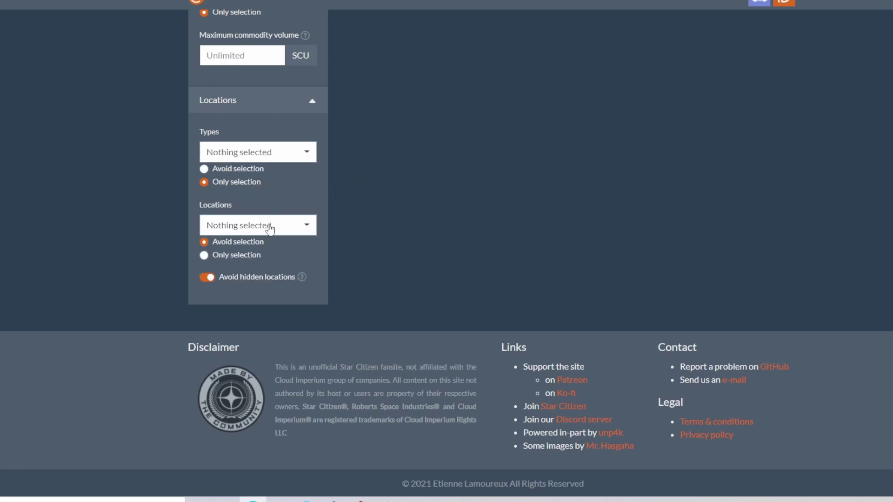
left_click(271, 226)
left_click(382, 181)
Step: Submit the route search and highlight the top route's origin, ArcCorp Mining Area 056
scroll(369, 196, "up", 10)
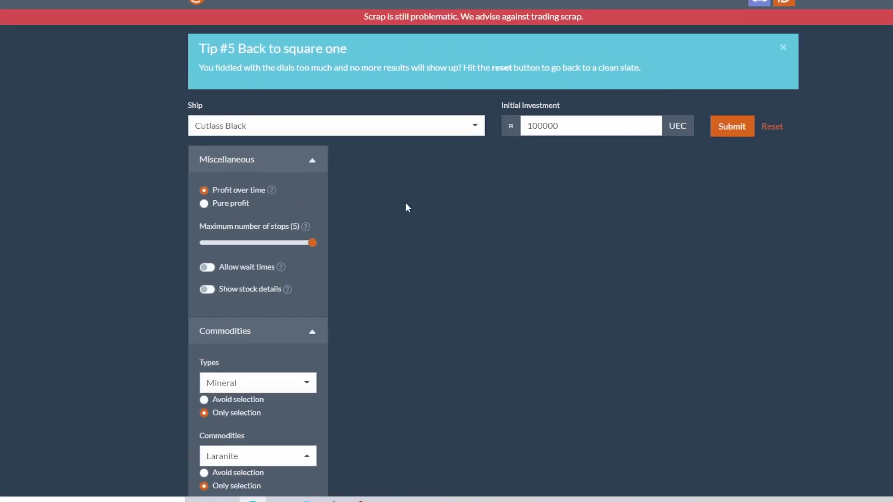
left_click(731, 127)
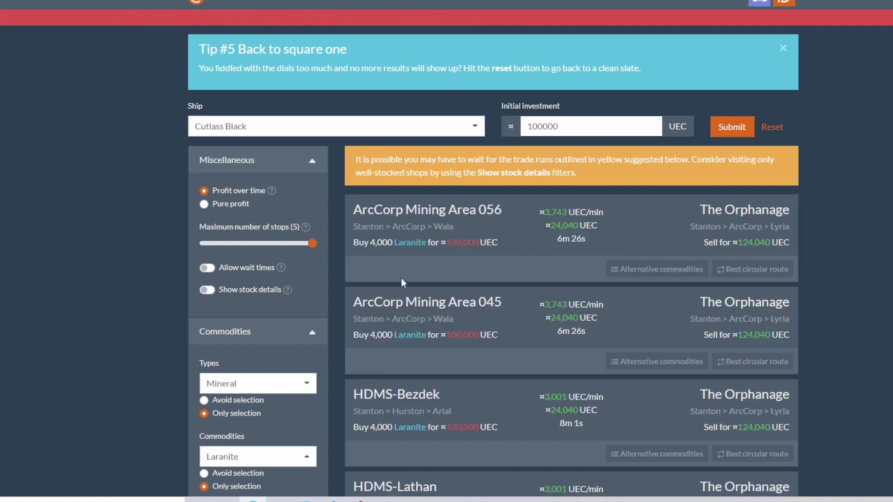
left_click_drag(352, 209, 508, 209)
left_click(483, 230)
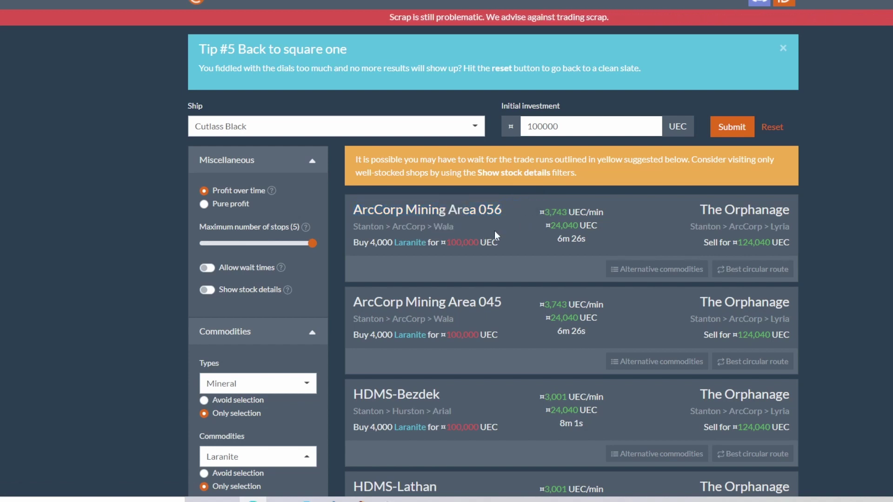
Step: Highlight the first route's buy price, travel time, destination The Orphanage and 124,040 UEC sale total
double_click(355, 242)
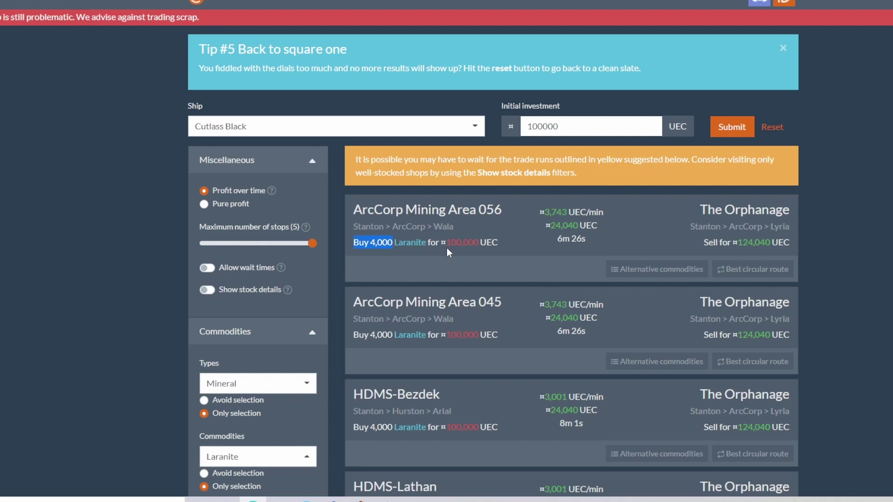
left_click_drag(446, 244, 478, 245)
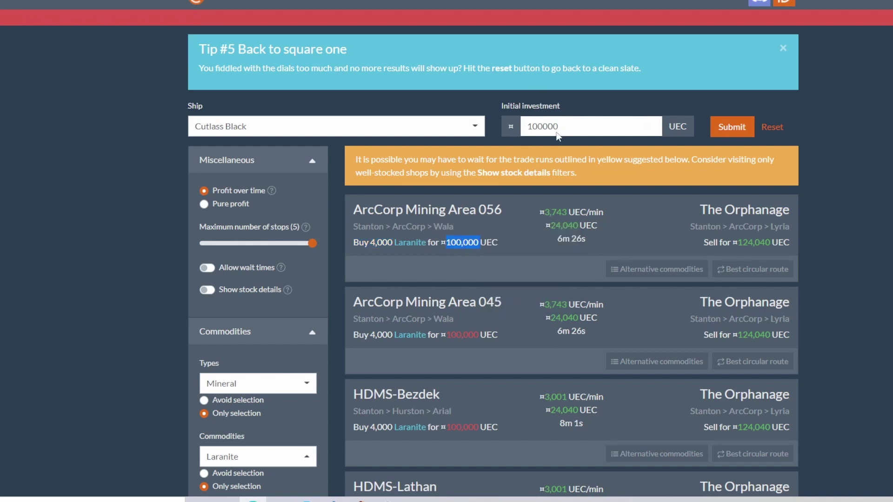
left_click_drag(553, 239, 586, 242)
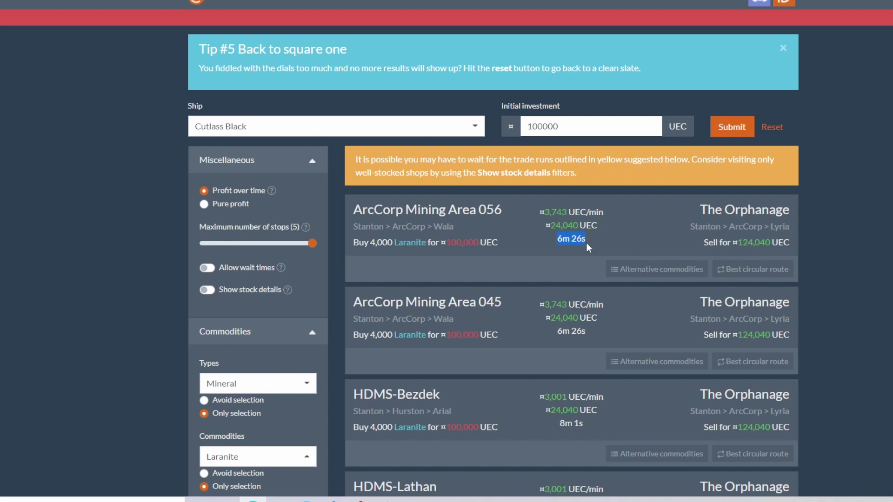
left_click(596, 247)
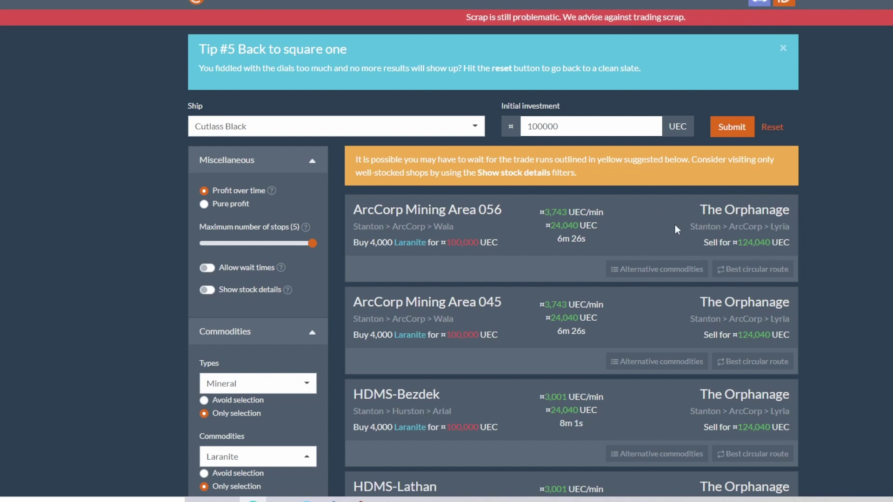
left_click_drag(698, 209, 723, 229)
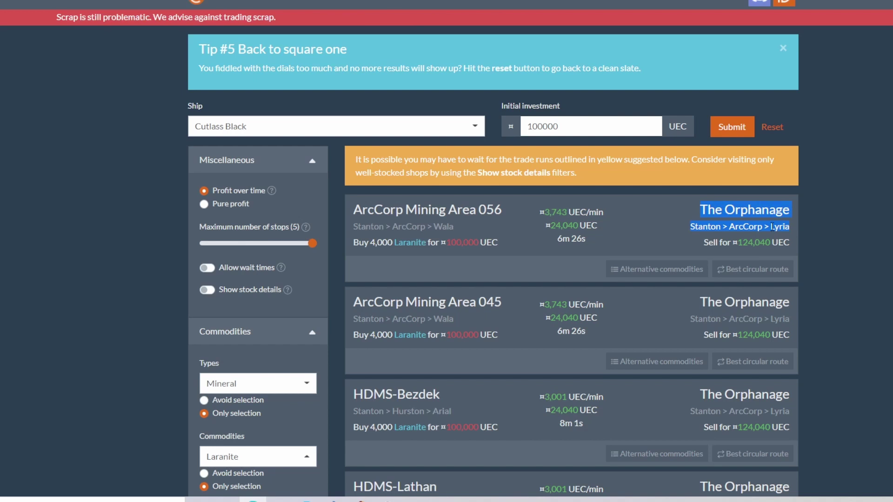
left_click(788, 244)
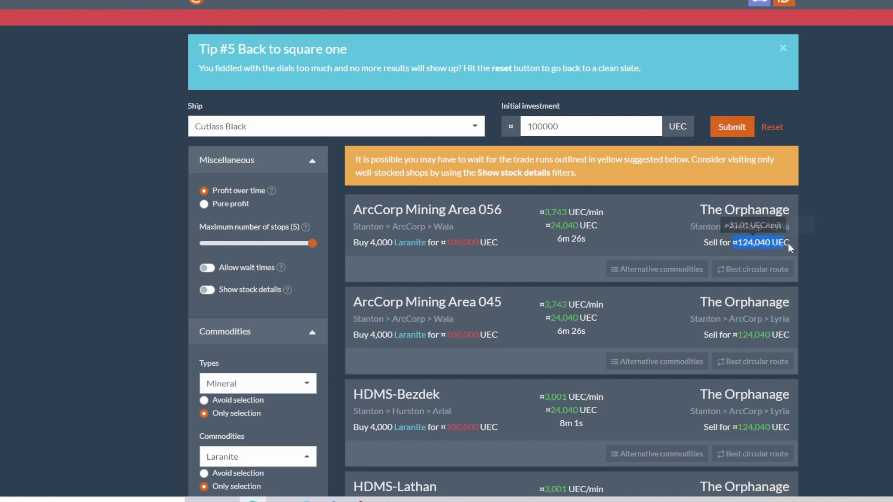
left_click(829, 250)
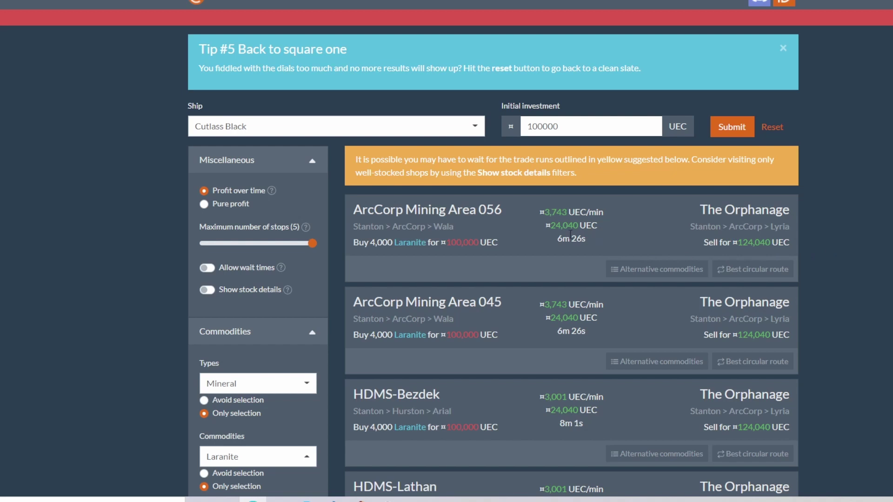
left_click(620, 233)
Step: Raise the initial investment to 124040 UEC and rerun the route search
double_click(581, 126)
type("124040")
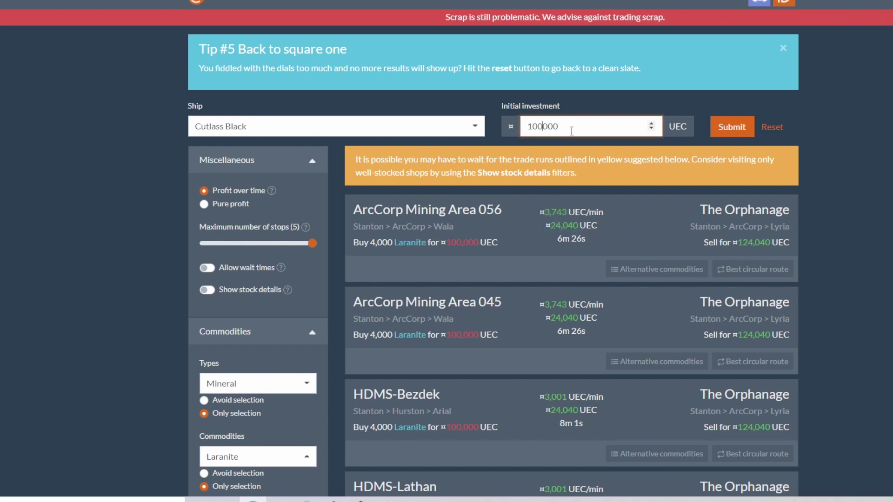
left_click(713, 133)
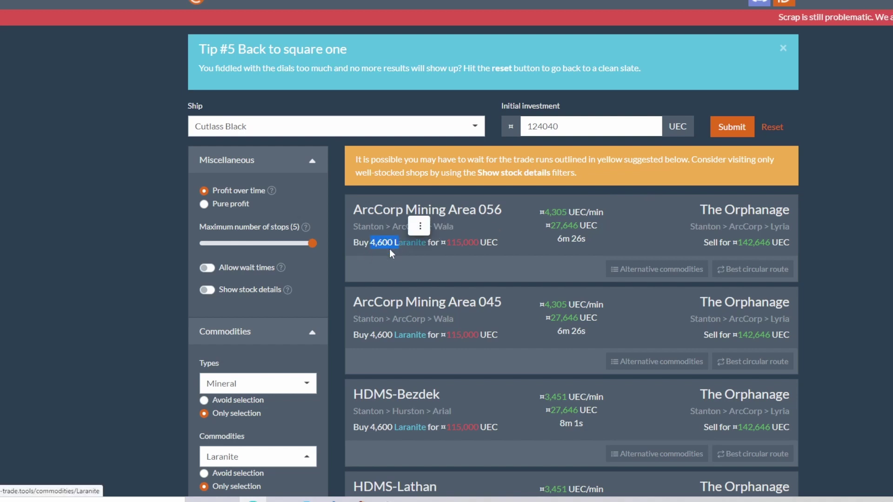
Step: Highlight the top route's new purchase price and 142,646 sale total
left_click_drag(447, 242, 473, 243)
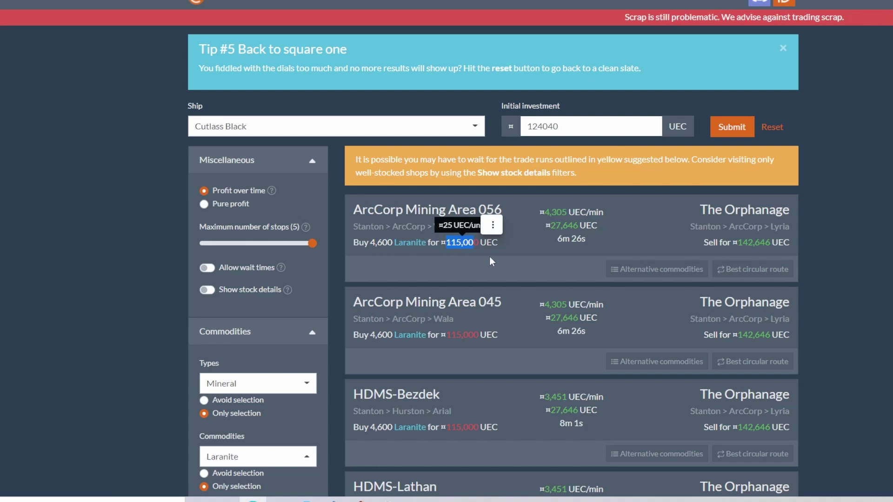
left_click(517, 247)
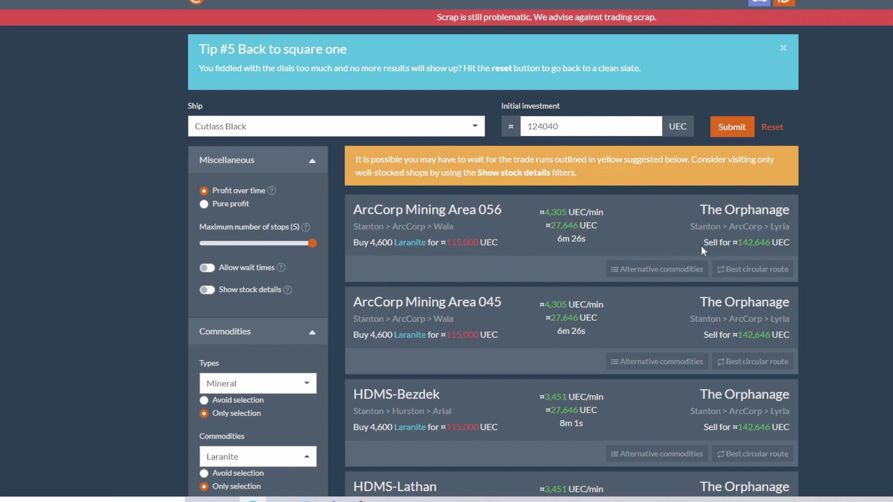
double_click(766, 243)
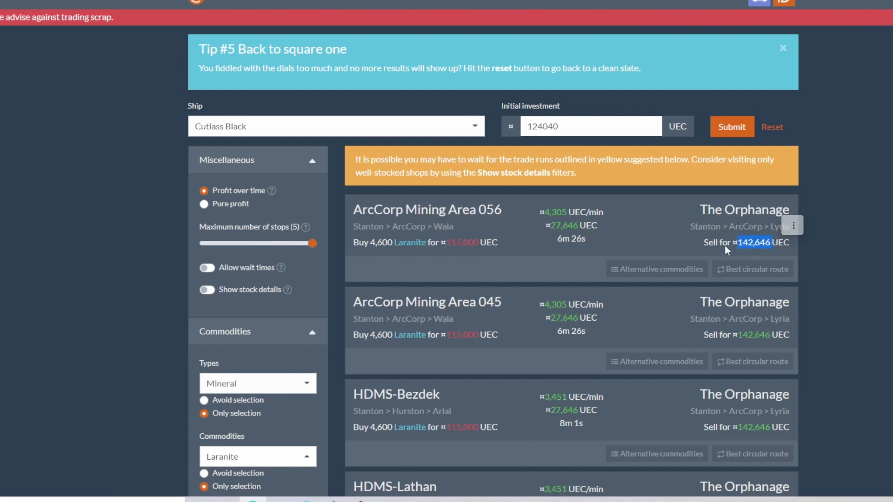
left_click(826, 230)
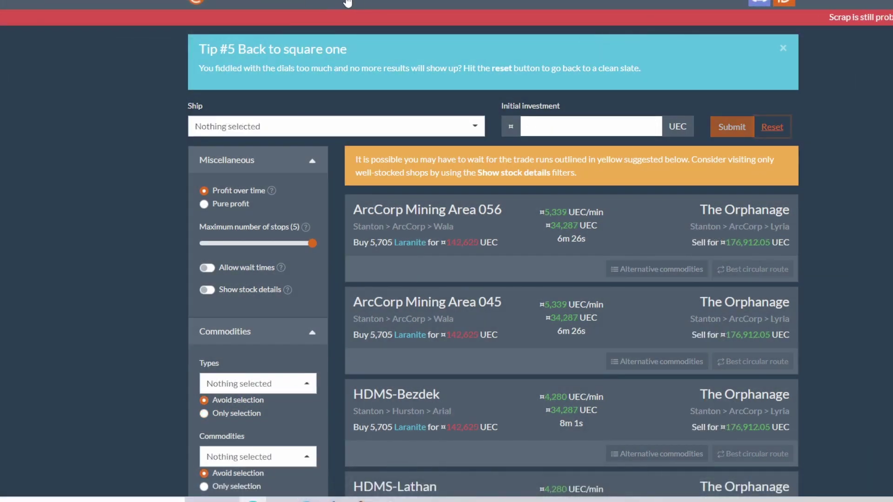
Step: Open the Mining locations page and filter commodities to Quantainium (Raw)
mouse_move(347, 2)
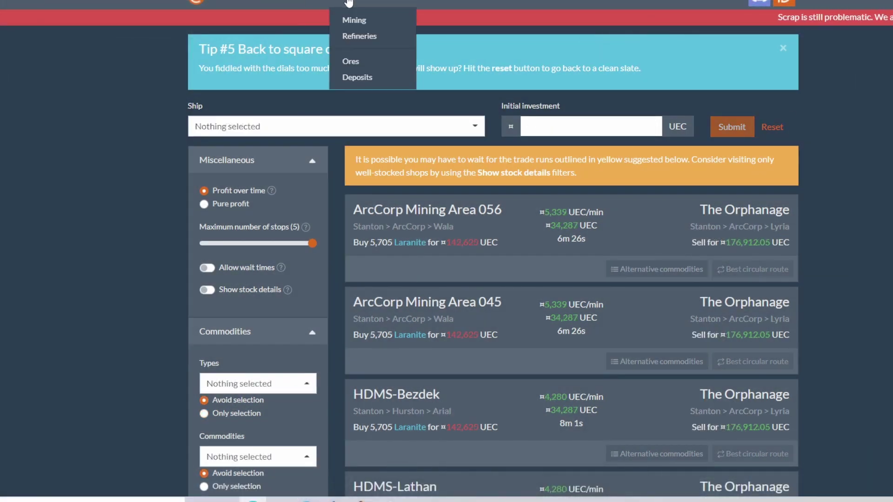
left_click(403, 17)
left_click(251, 215)
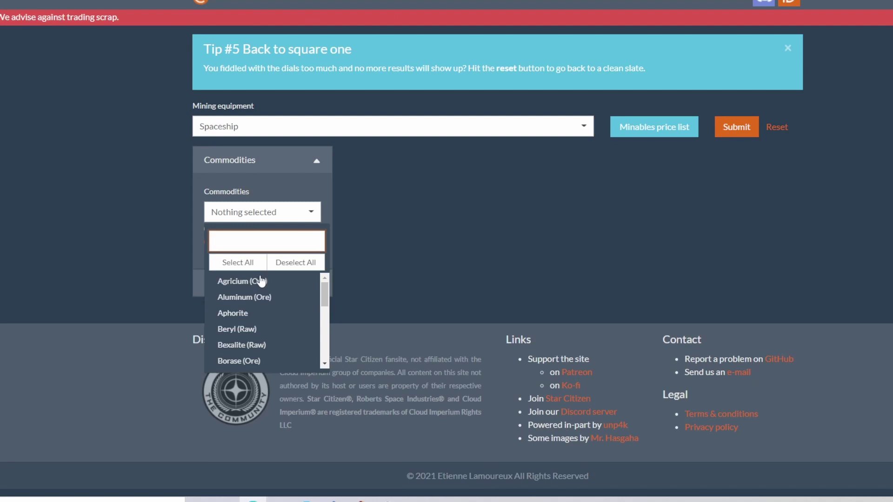
scroll(260, 303, "down", 5)
left_click(272, 303)
left_click(377, 295)
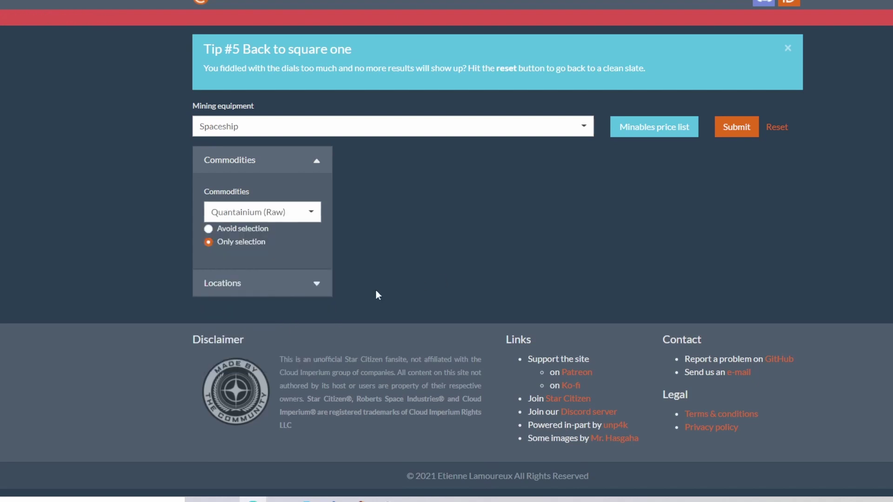
Step: Restrict the location type to Asteroid field
left_click(234, 285)
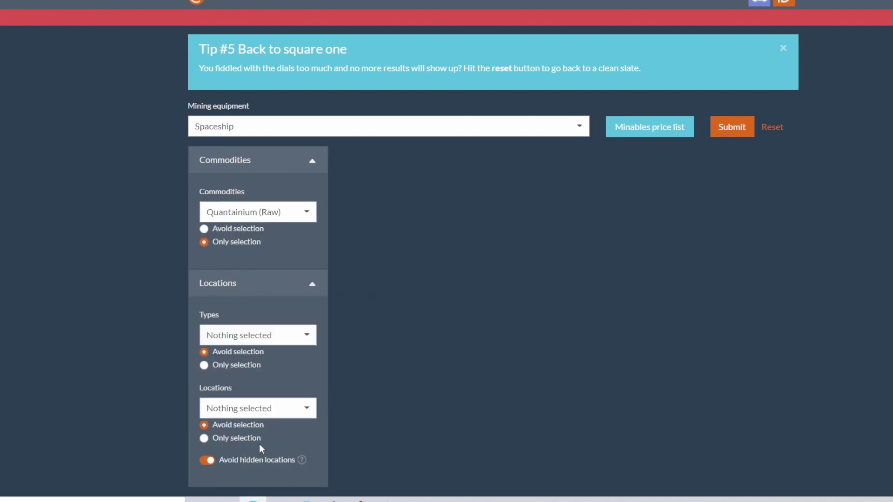
scroll(394, 368, "down", 3)
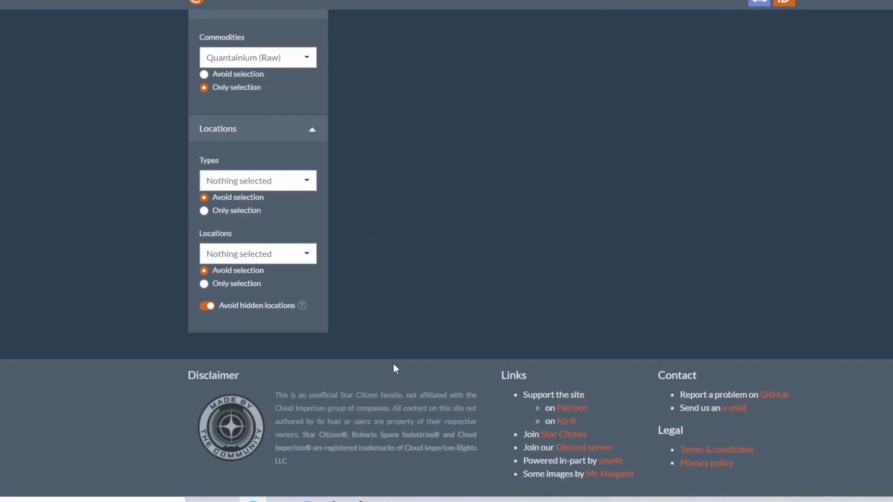
left_click(225, 185)
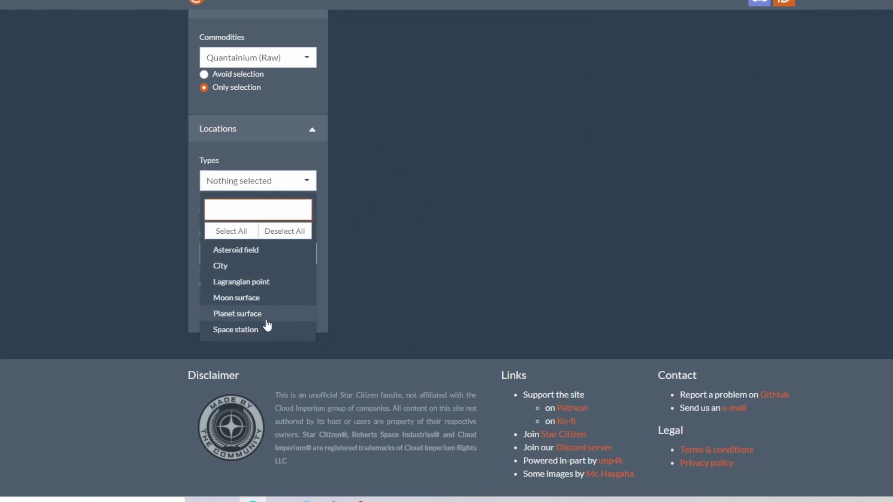
left_click(260, 250)
left_click(425, 233)
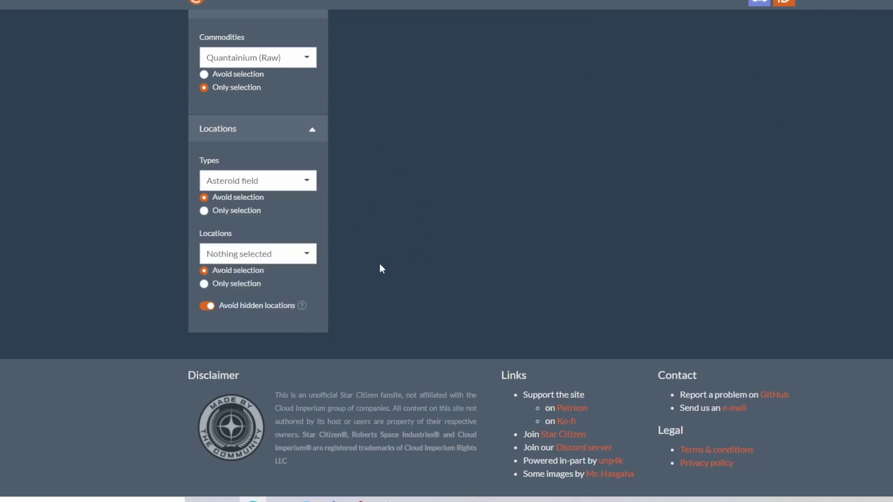
scroll(411, 242, "up", 3)
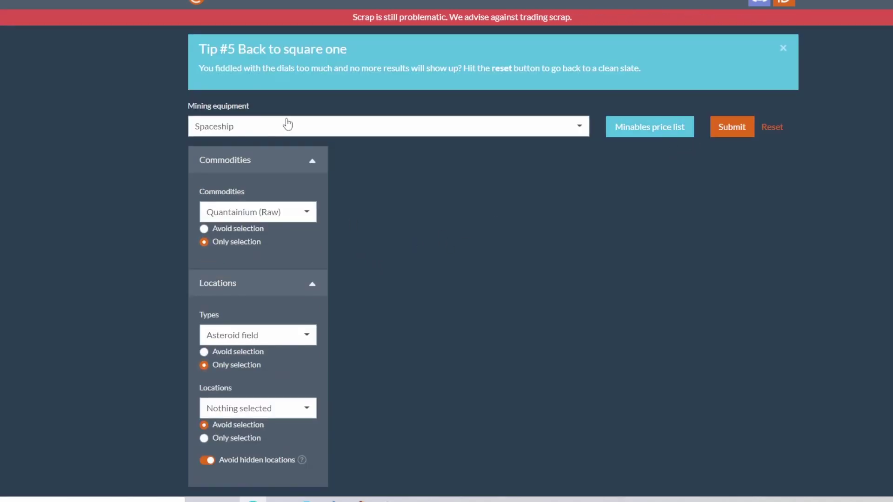
Step: Run the Quantainium search, showing Aaron Halo (OVI 29) and Yela's Asteroid Ring (OVI 23)
left_click(733, 123)
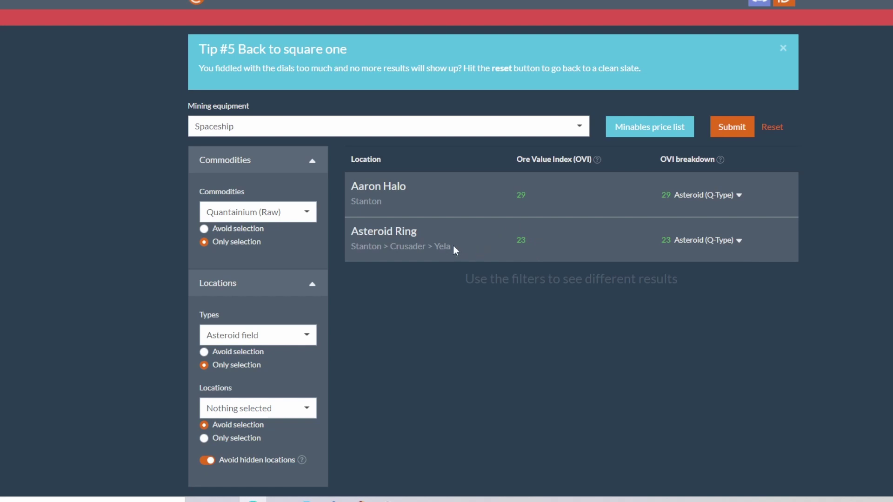
triple_click(411, 230)
left_click(533, 260)
mouse_move(597, 161)
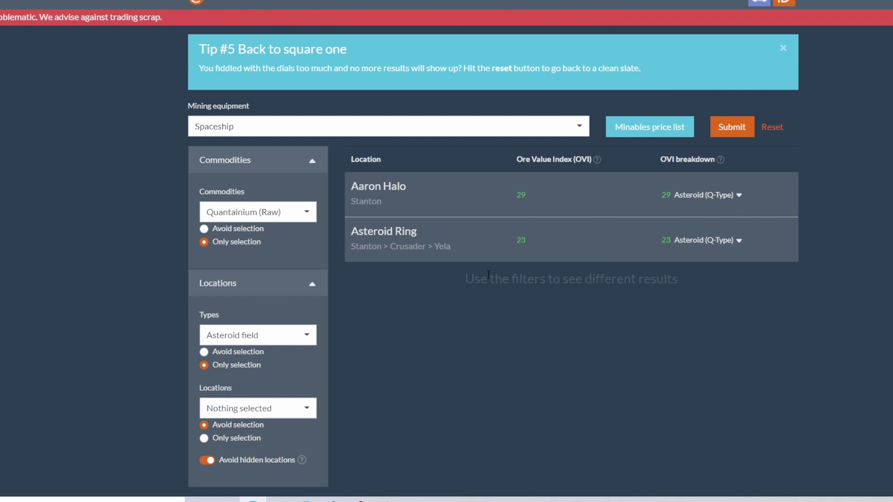
Step: Select all six location types and refresh the Quantainium results
left_click(262, 338)
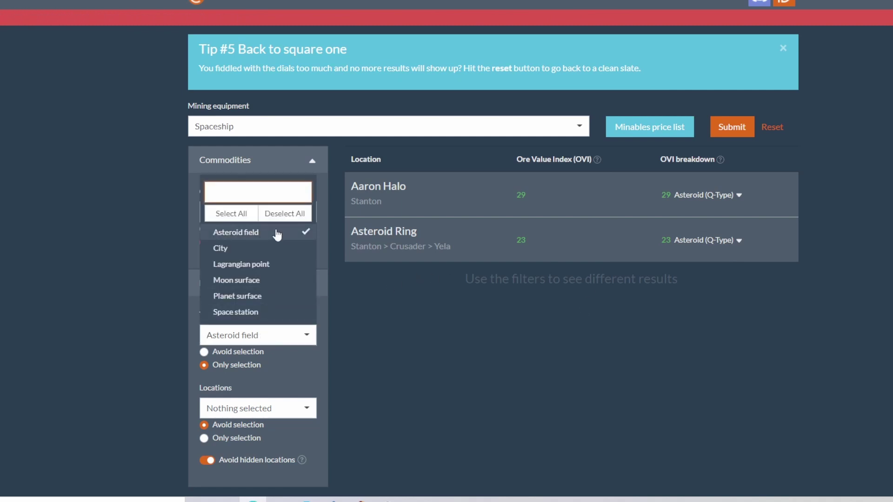
left_click(238, 215)
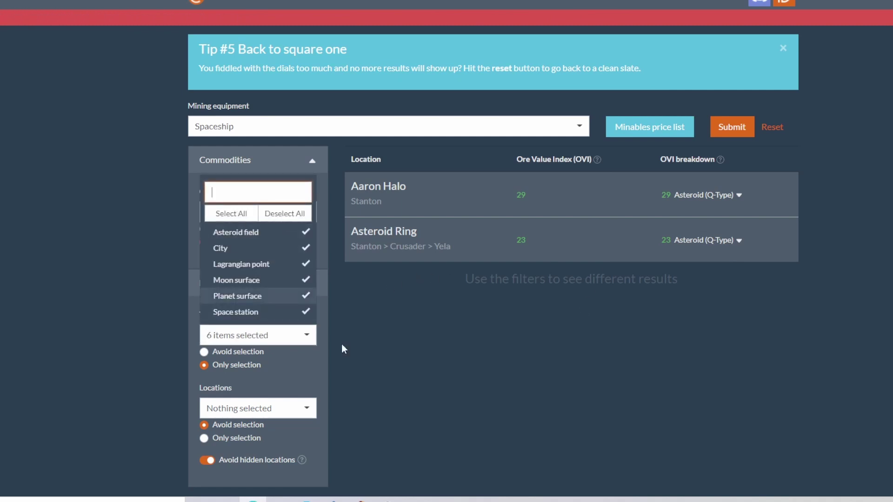
left_click(370, 364)
left_click(265, 334)
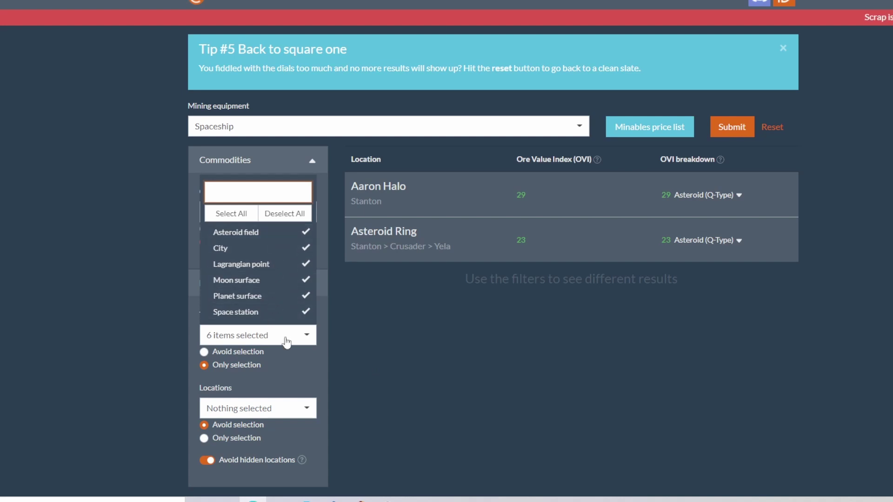
left_click(713, 333)
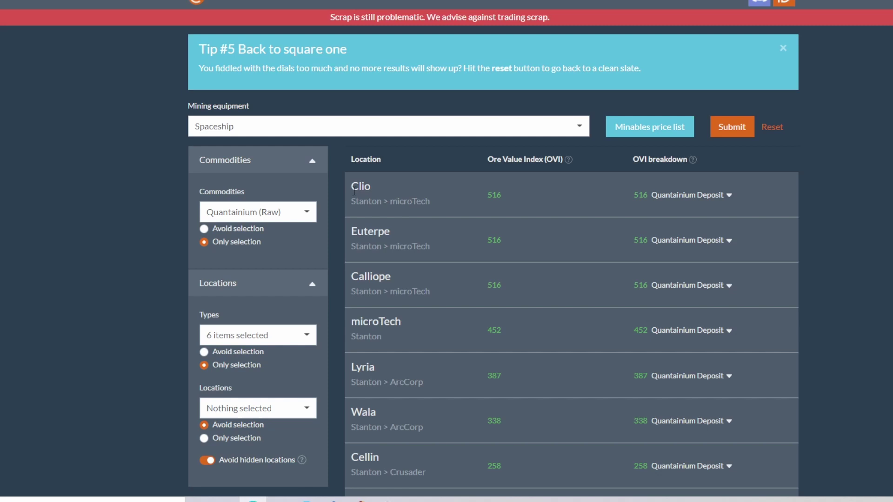
Step: Highlight Clio (microTech, OVI 516) and the Euterpe and Calliope rows
double_click(398, 186)
double_click(421, 203)
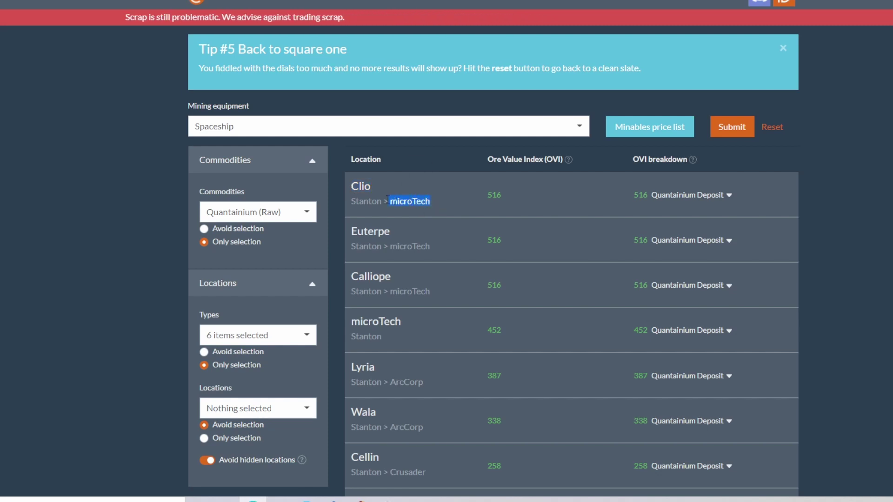
left_click(520, 202)
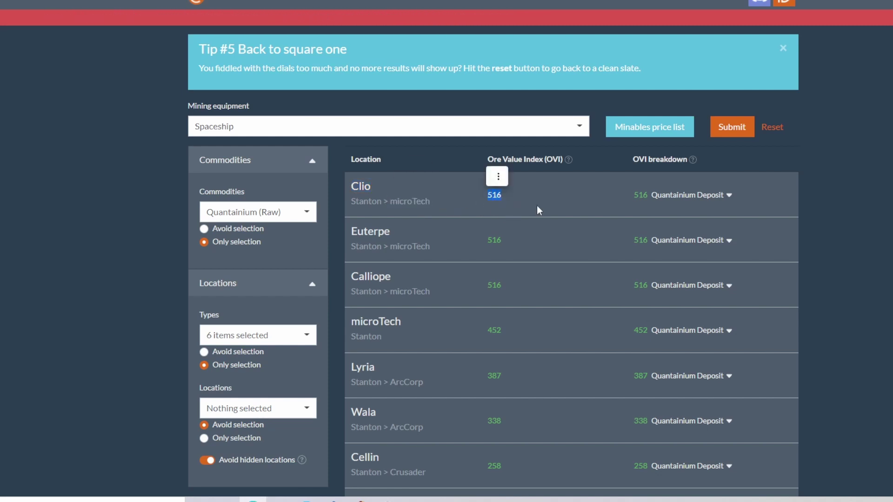
left_click(538, 207)
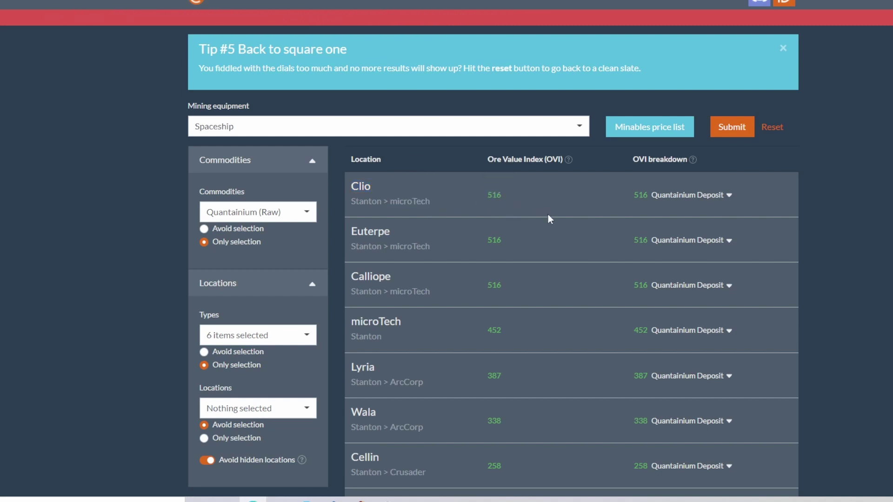
triple_click(389, 278)
left_click(455, 290)
left_click_drag(461, 199, 770, 276)
left_click(809, 271)
left_click_drag(430, 203, 385, 202)
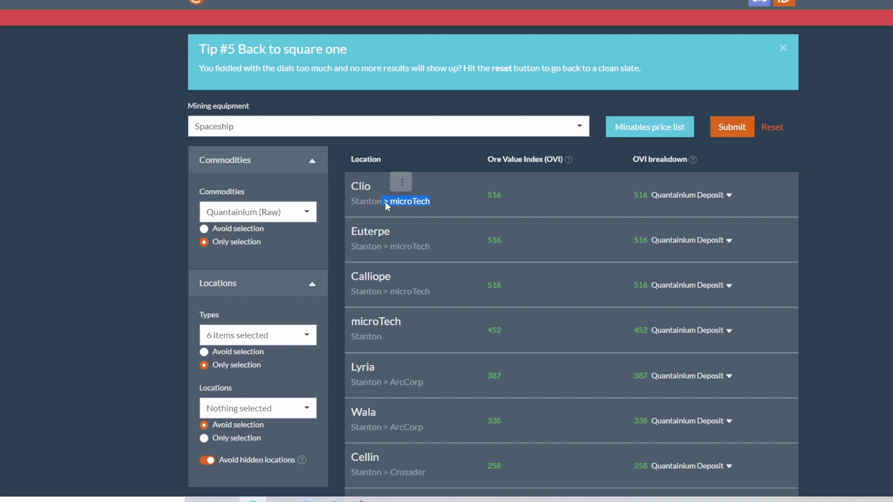
left_click(430, 216)
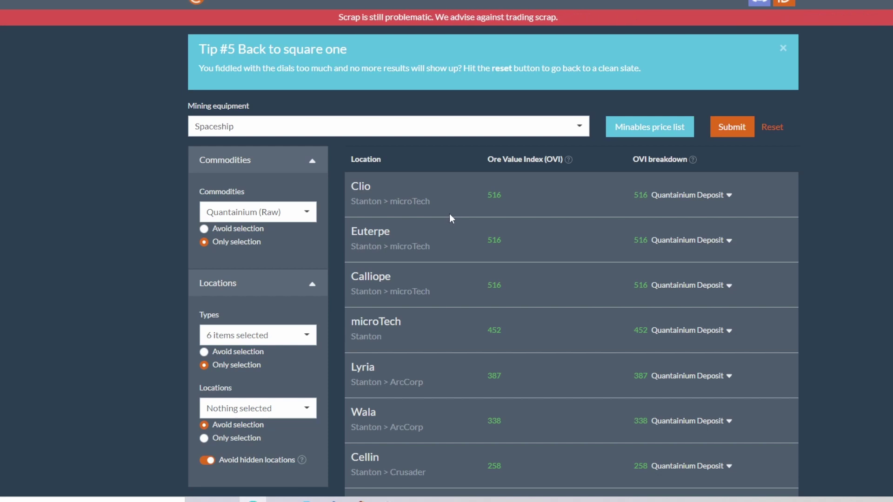
Step: Set mining equipment to Ground vehicle and swap Quantainium (Raw) for Hadanite
left_click(298, 126)
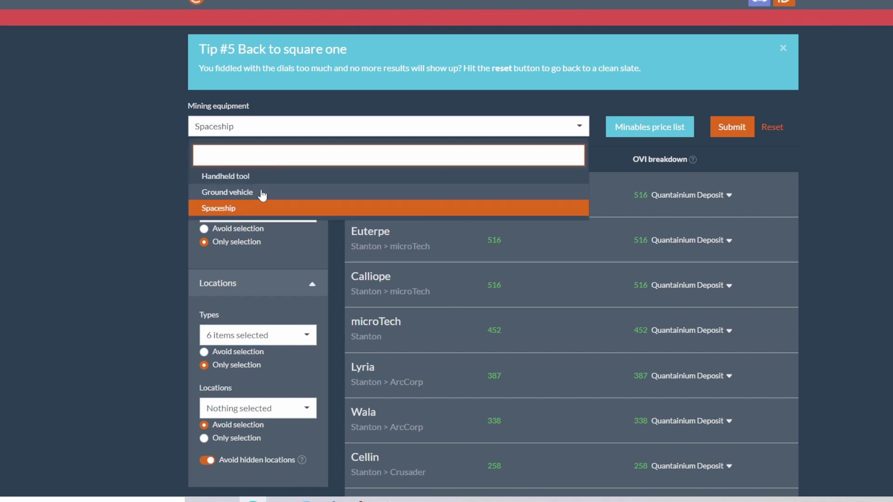
left_click(261, 192)
left_click(259, 219)
scroll(267, 309, "down", 3)
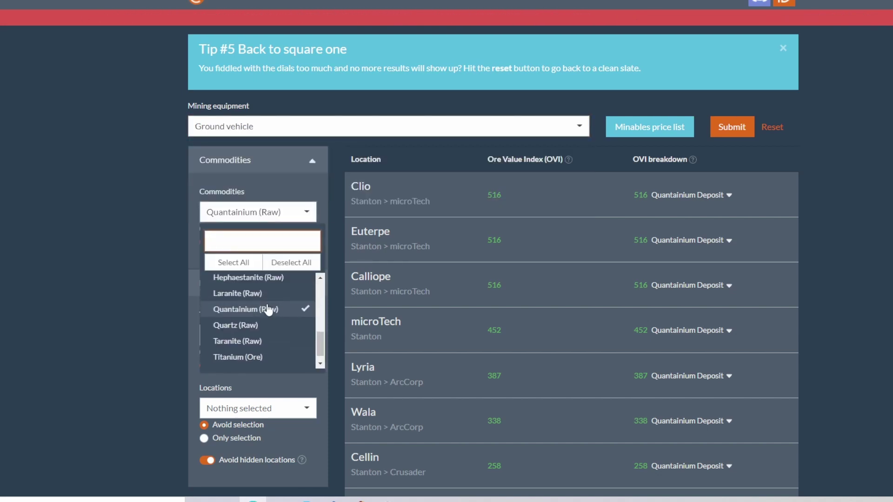
left_click(268, 310)
scroll(274, 312, "up", 1)
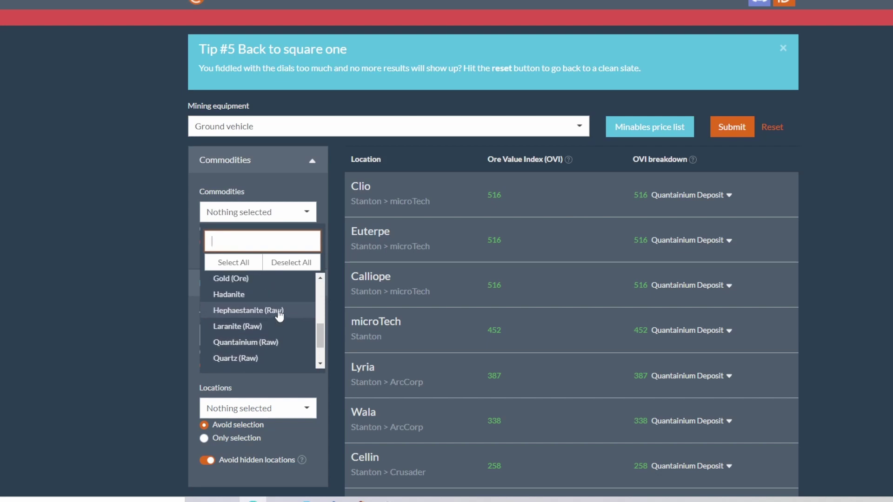
scroll(278, 315, "up", 1)
left_click(278, 311)
left_click(163, 272)
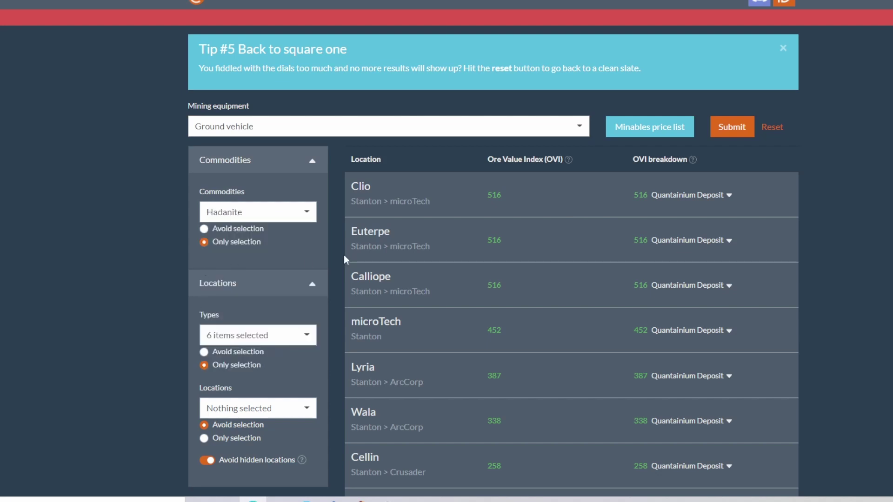
Step: Highlight the top result Aberdeen, its system path and OVI 629,063
left_click_drag(417, 202, 364, 194)
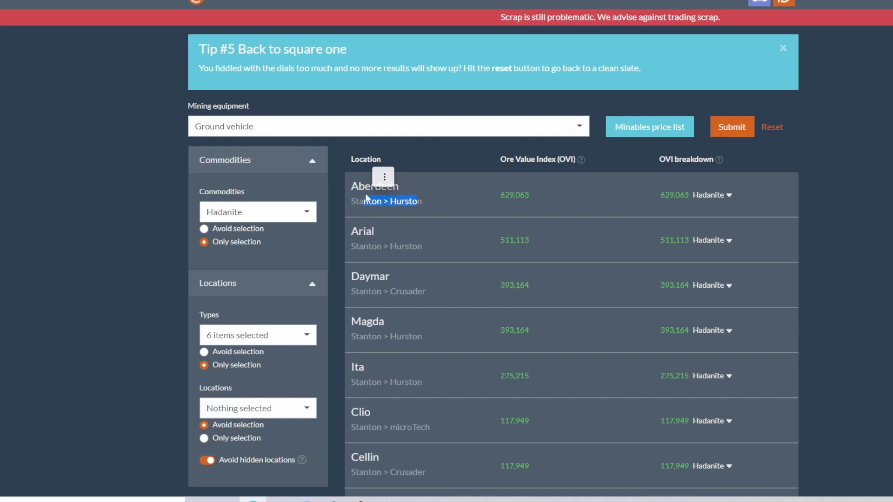
left_click_drag(462, 204, 347, 183)
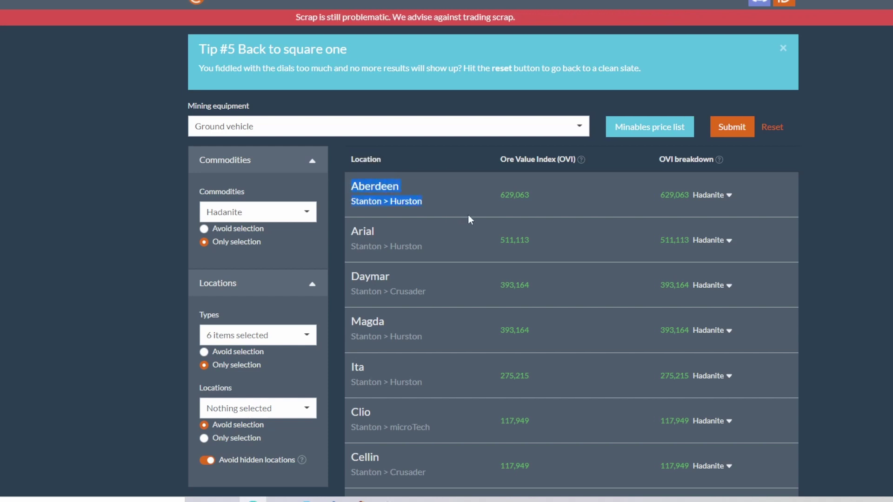
left_click_drag(497, 194, 548, 202)
left_click(530, 204)
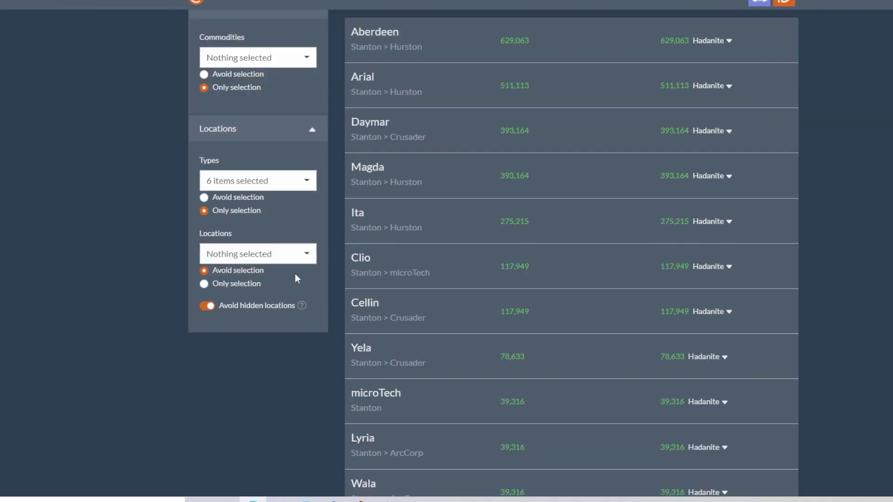
Step: Open refinery yields and highlight CRU-L1 Ambitious Dream Station's 3% Quantainium yield
scroll(295, 275, "up", 3)
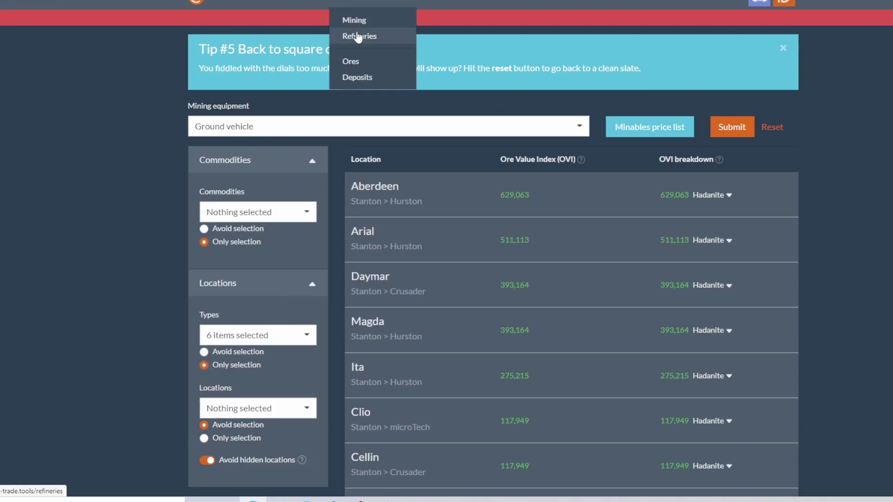
left_click(361, 35)
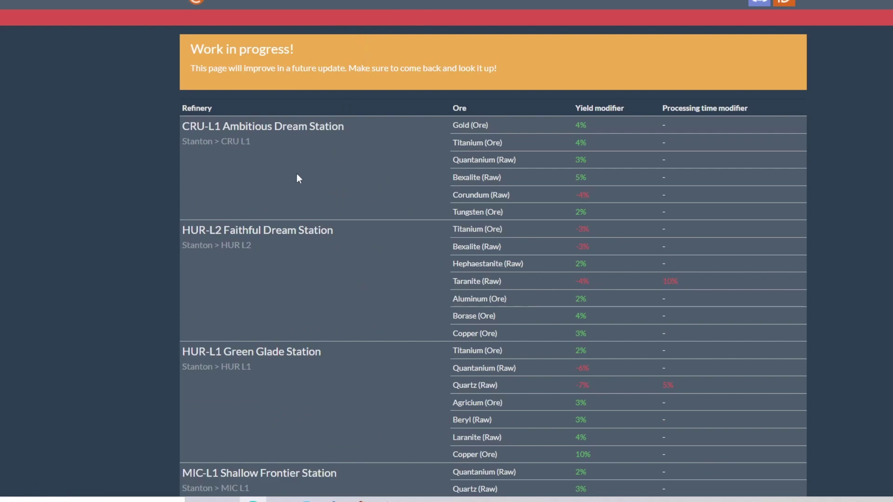
left_click_drag(343, 130, 166, 122)
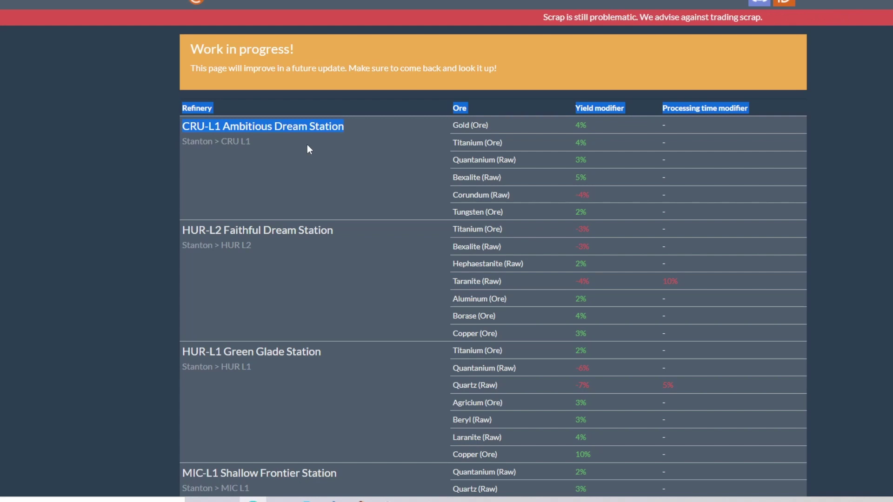
left_click_drag(588, 164, 570, 159)
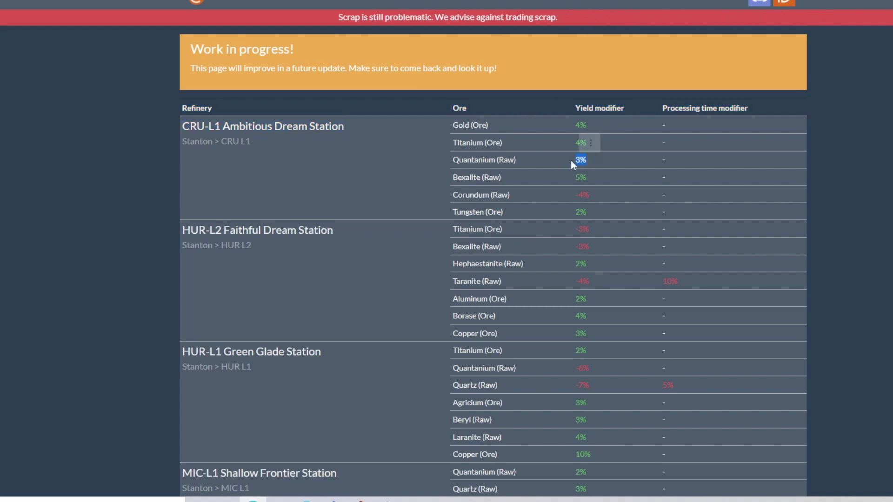
left_click_drag(621, 111, 552, 104)
left_click(553, 104)
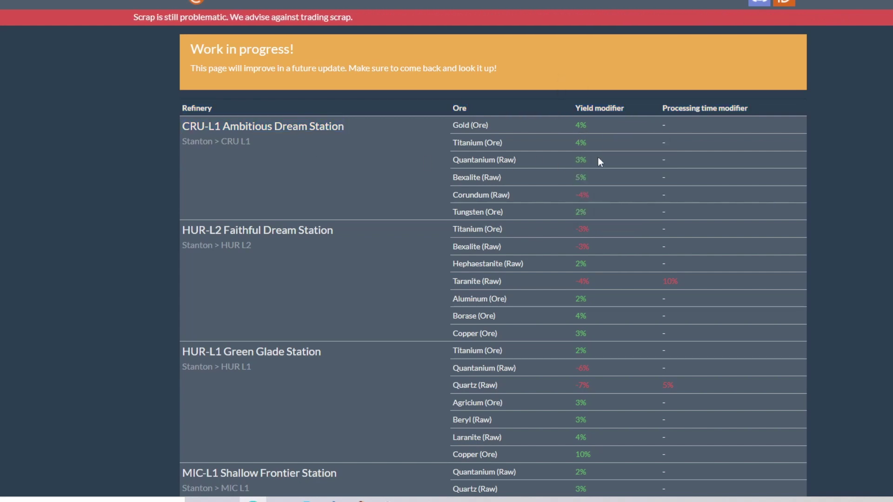
Step: Inspect more yield values, including -6%, and the CRU-L1 station name
left_click_drag(587, 162, 570, 161)
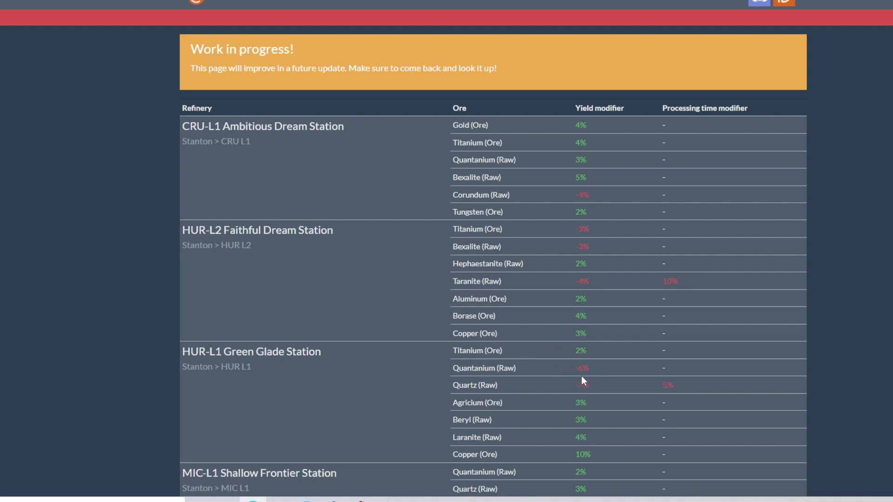
left_click(594, 371)
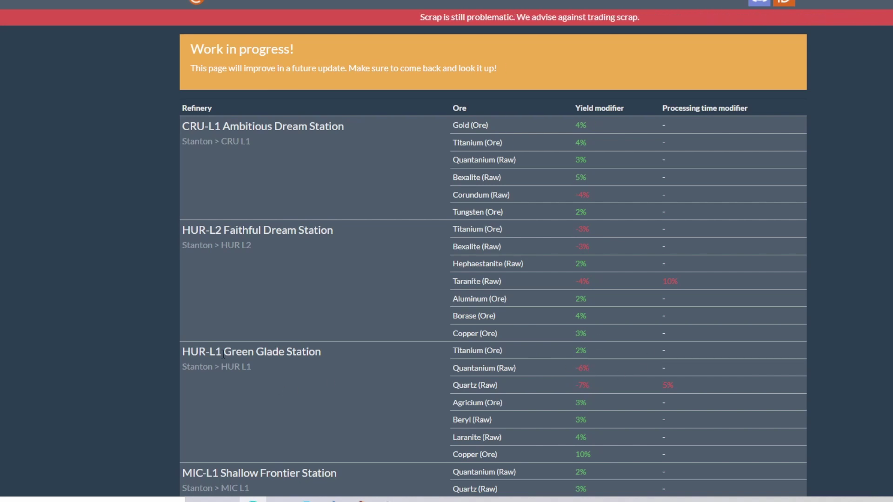
scroll(517, 406, "down", 5)
scroll(517, 409, "up", 5)
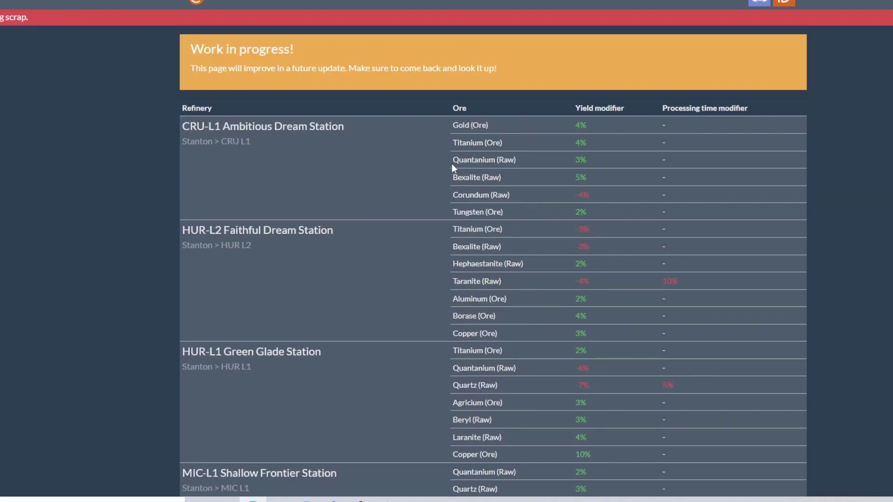
left_click_drag(326, 126, 159, 132)
left_click(294, 147)
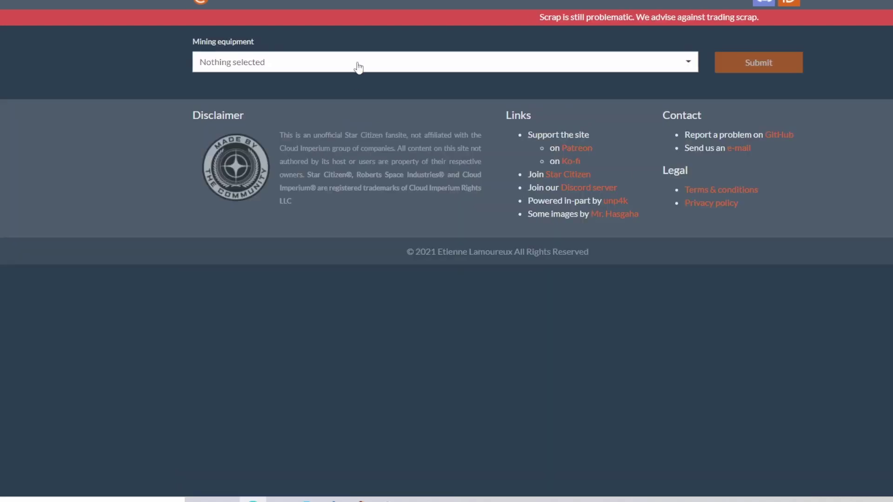
Step: List spaceship-mined ore values and highlight Quantainium's 88 UEC refined value
left_click(686, 64)
left_click(758, 63)
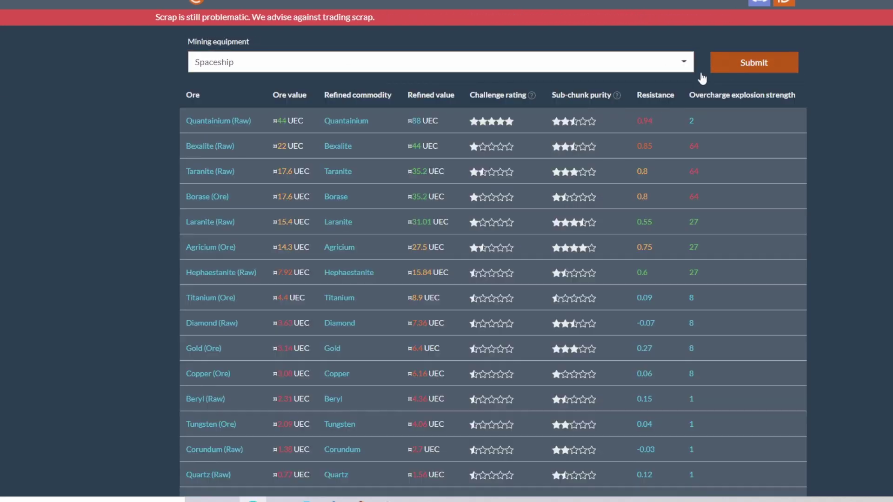
scroll(452, 386, "down", 5)
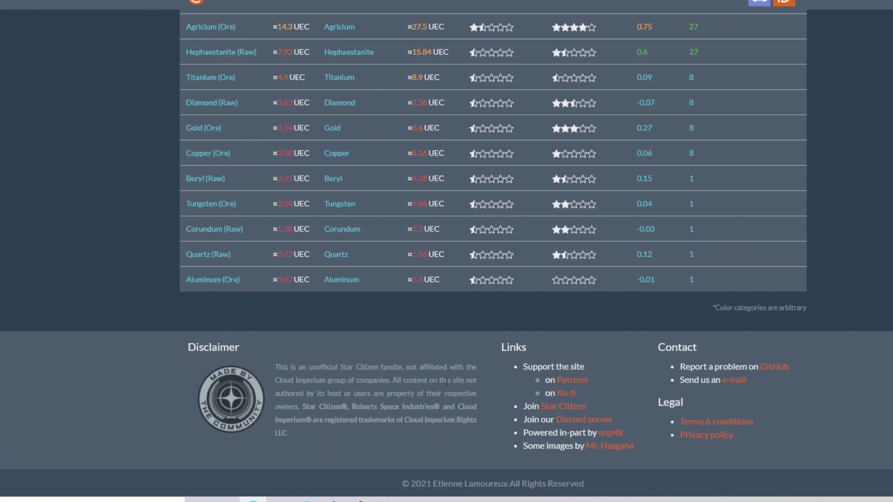
scroll(308, 330, "up", 5)
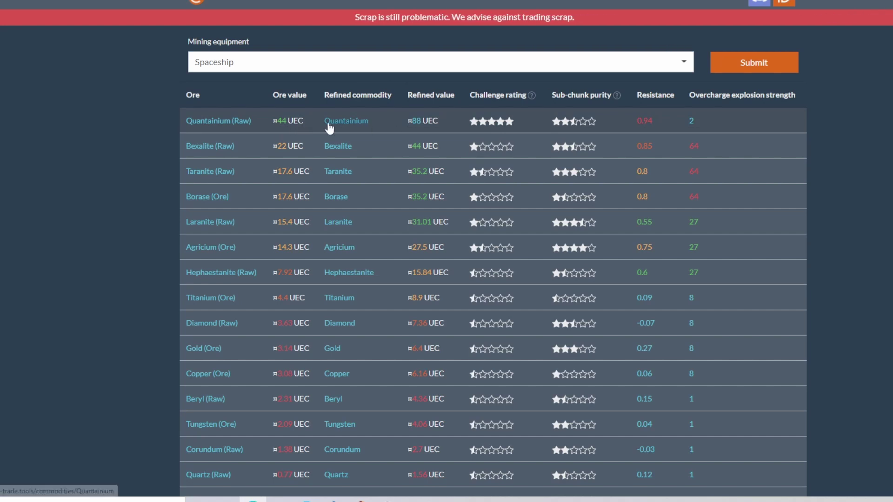
left_click_drag(438, 121, 401, 118)
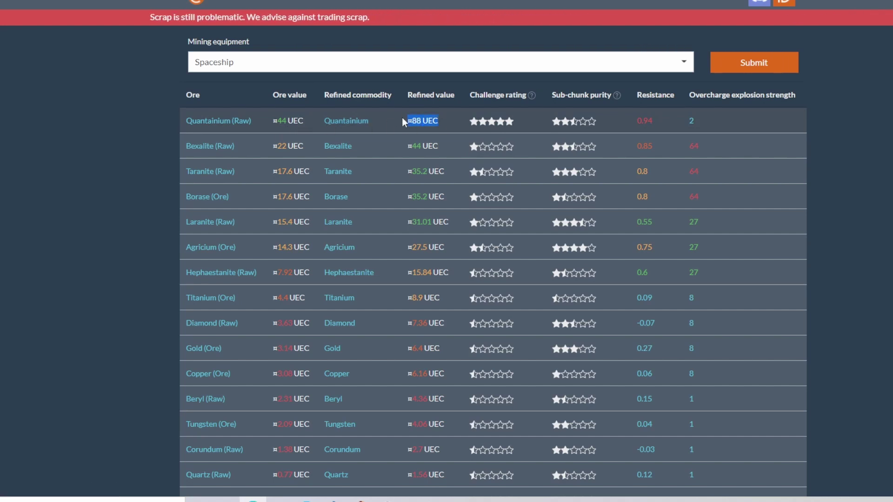
left_click(446, 127)
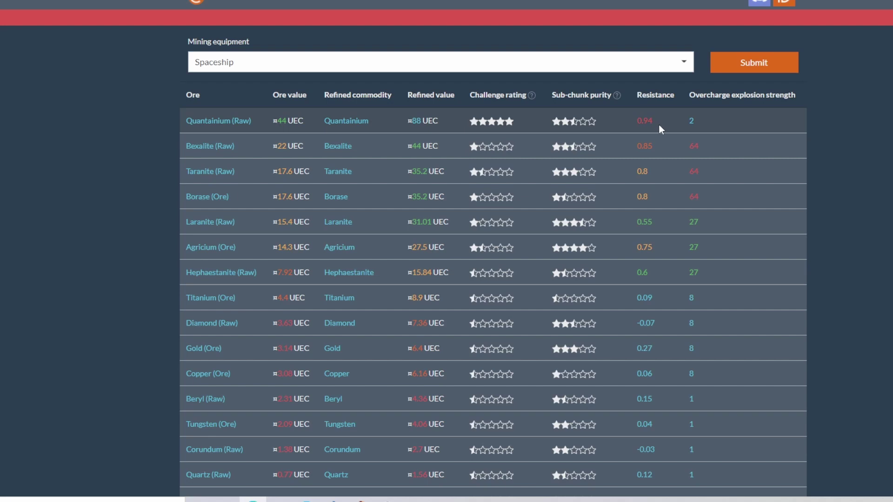
Step: Switch mining equipment to Handheld tool and submit
scroll(316, 248, "down", 2)
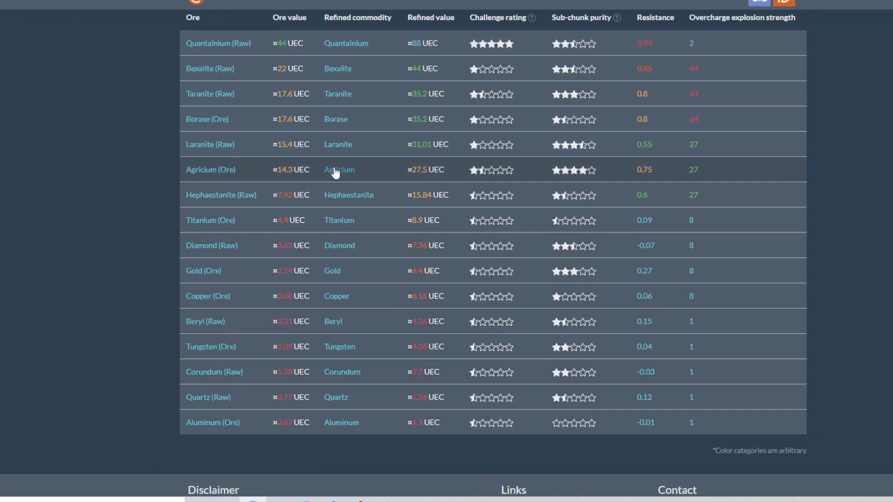
scroll(371, 247, "up", 2)
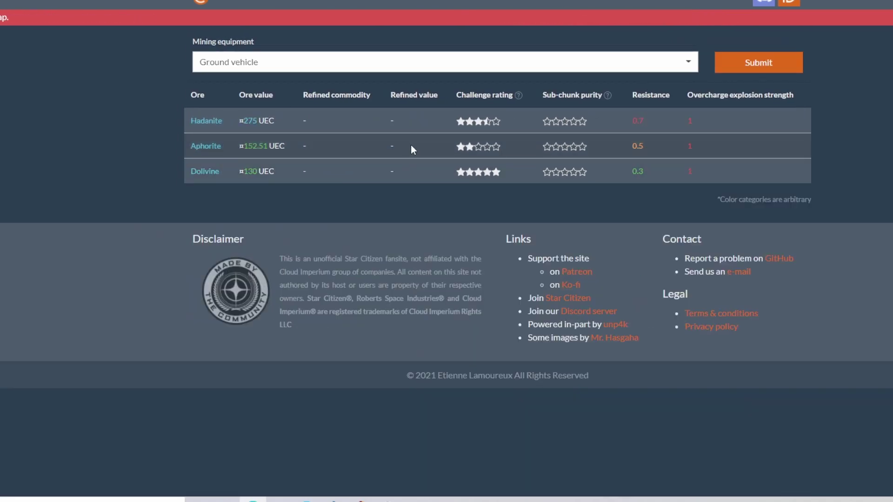
left_click(325, 62)
left_click(301, 79)
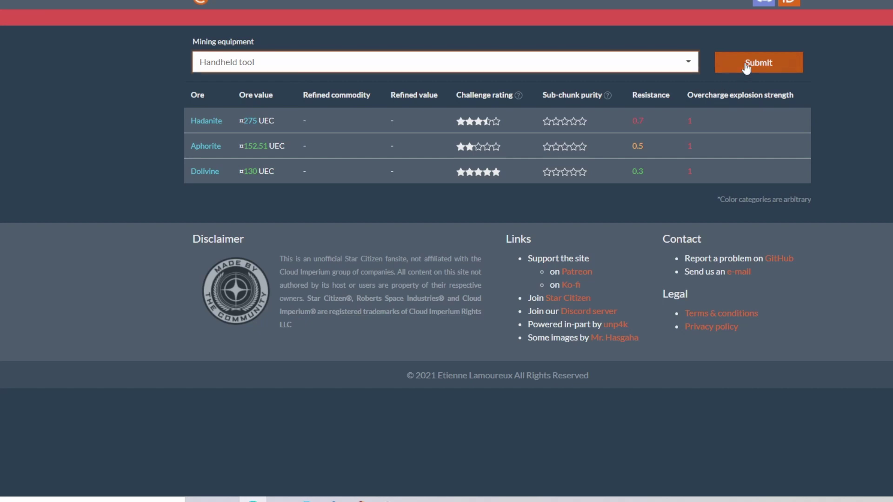
left_click(746, 68)
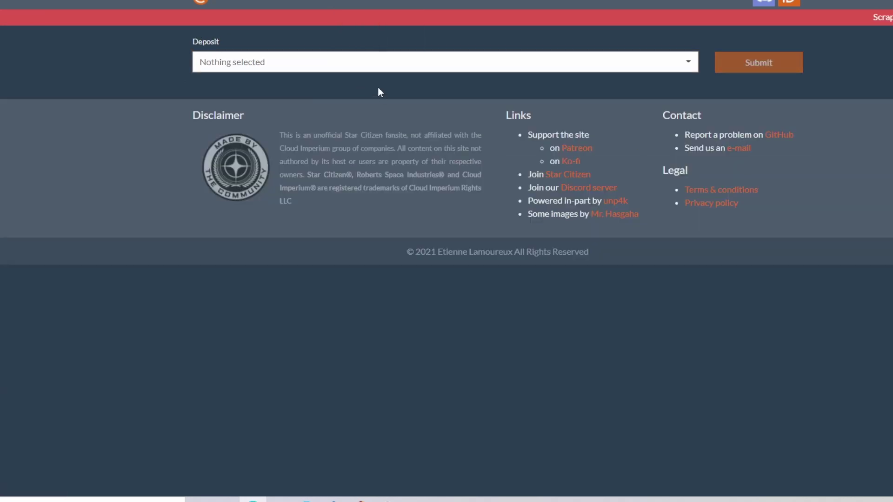
Step: Select Quantainium Deposit and load its composition data
left_click(273, 65)
scroll(275, 160, "down", 5)
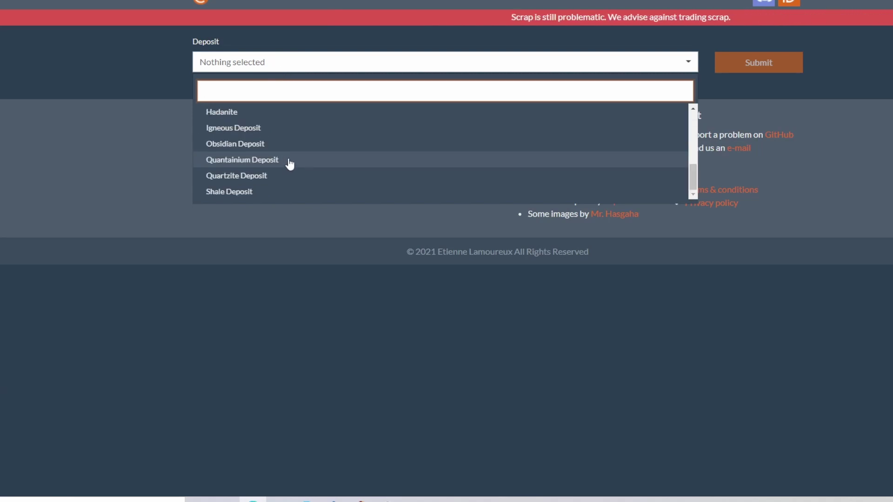
left_click(284, 160)
left_click(789, 61)
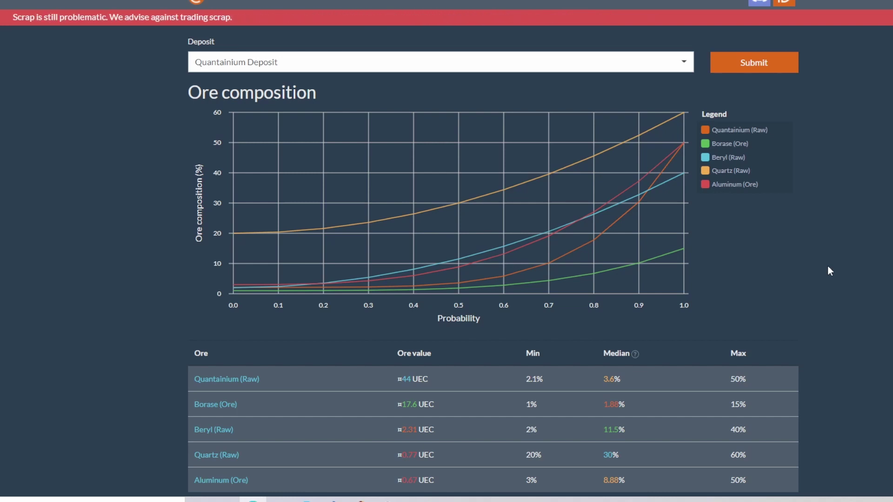
Step: Review the composition, cluster size and top locations charts, led by Clio
scroll(404, 310, "down", 2)
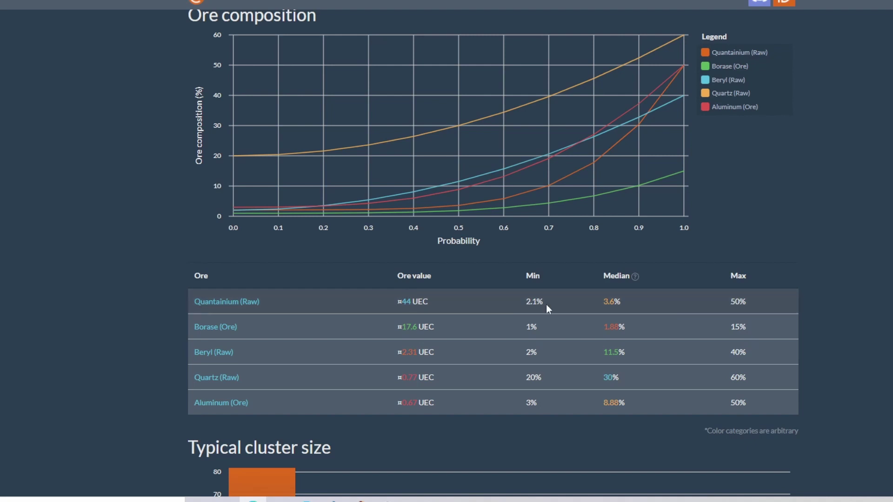
left_click(513, 300)
scroll(565, 309, "down", 10)
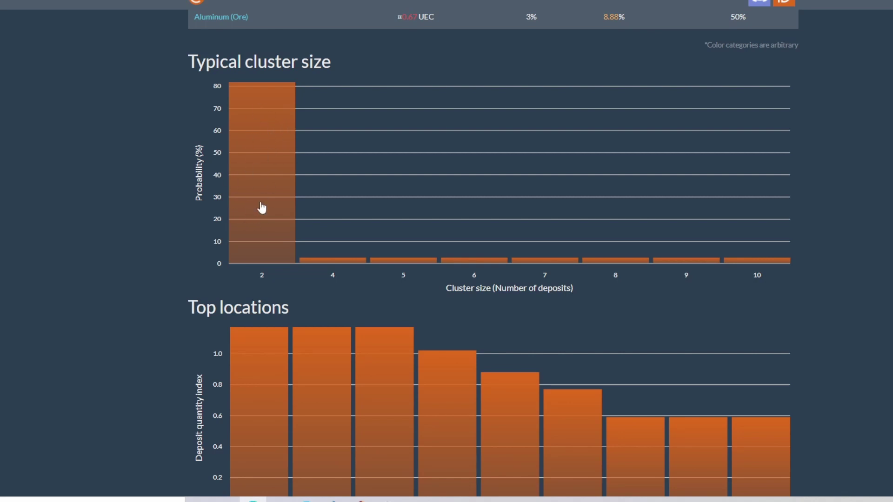
scroll(261, 207, "down", 3)
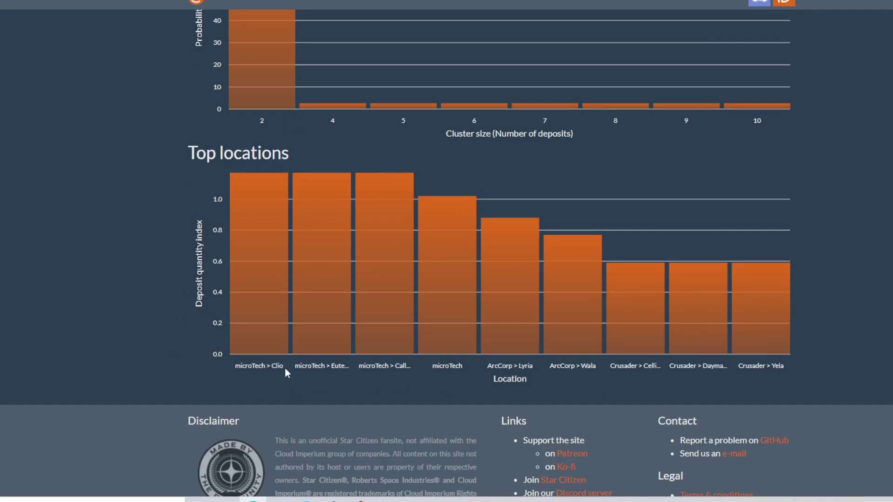
left_click_drag(265, 366, 206, 376)
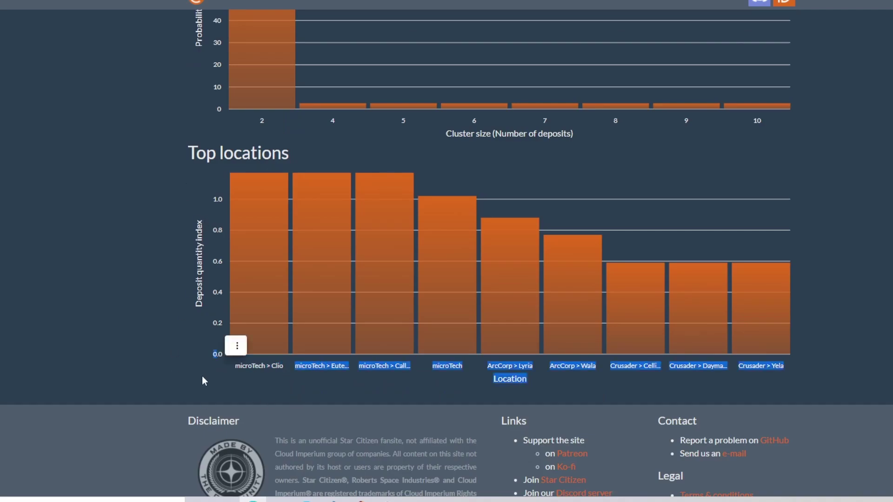
left_click(245, 383)
double_click(283, 368)
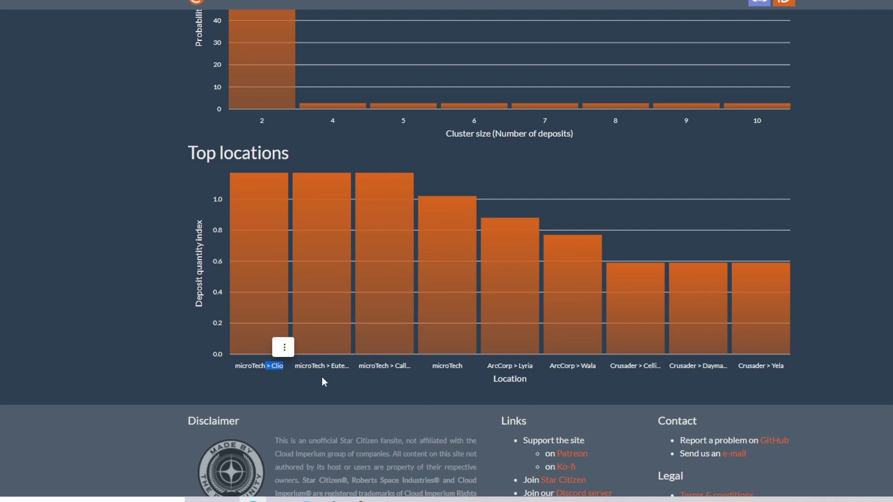
double_click(339, 365)
double_click(399, 366)
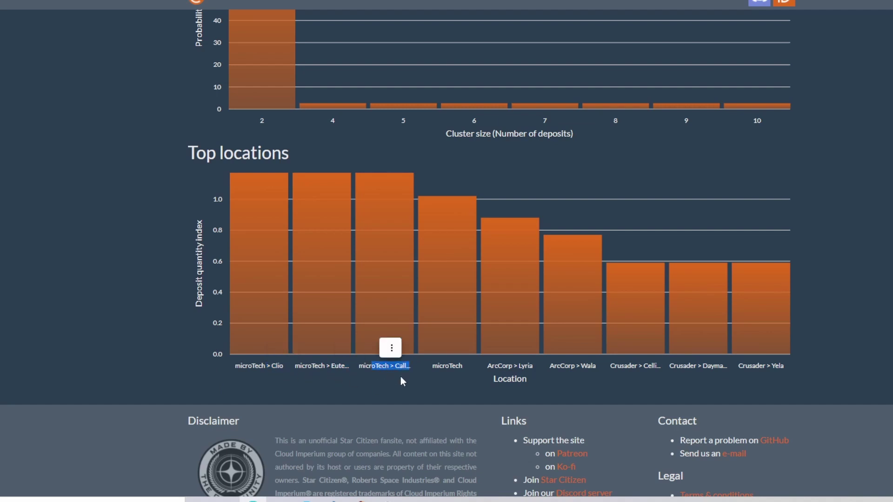
scroll(458, 395, "up", 10)
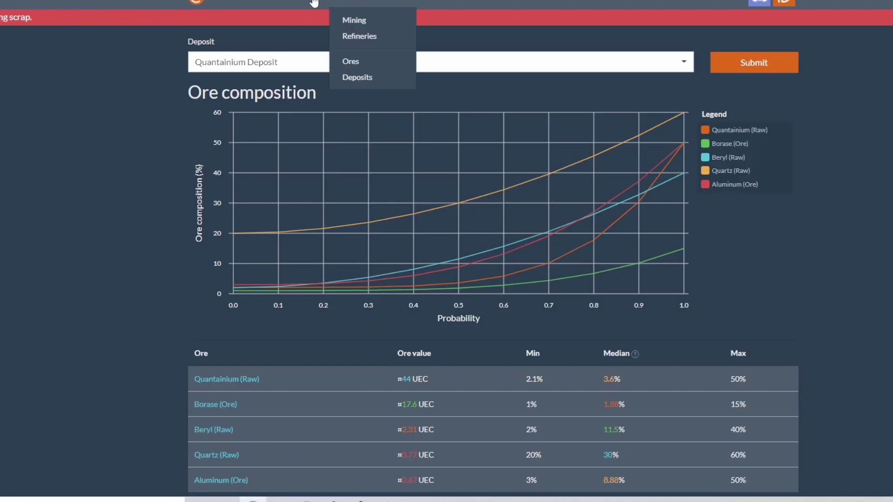
Step: Go to the Best buyer page and browse the Commodity list without selecting a commodity
mouse_move(313, 2)
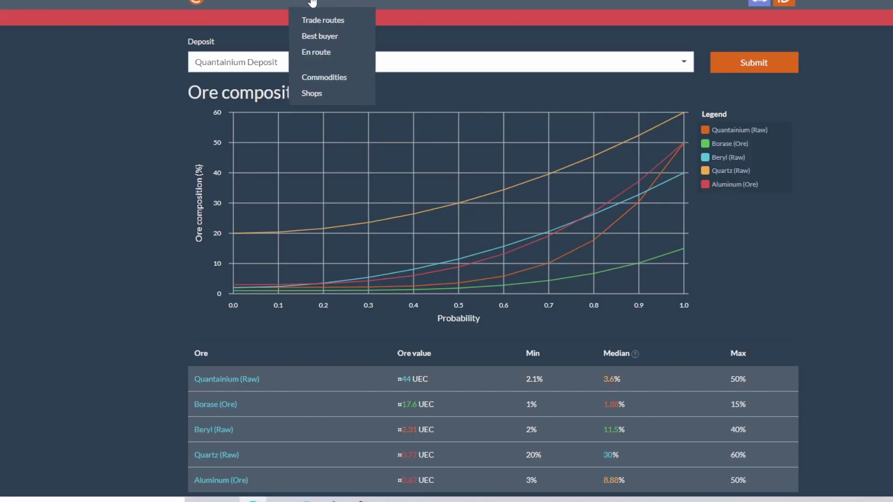
left_click(318, 36)
left_click(288, 130)
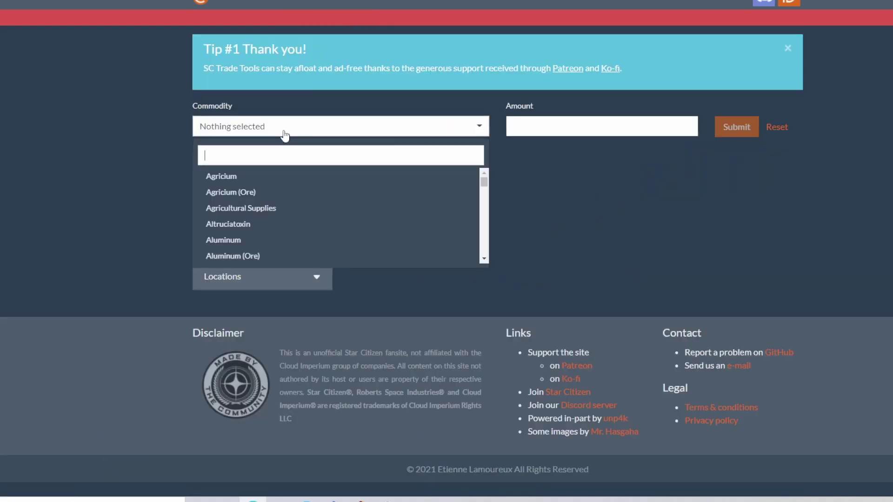
scroll(265, 226, "down", 2)
scroll(265, 226, "down", 8)
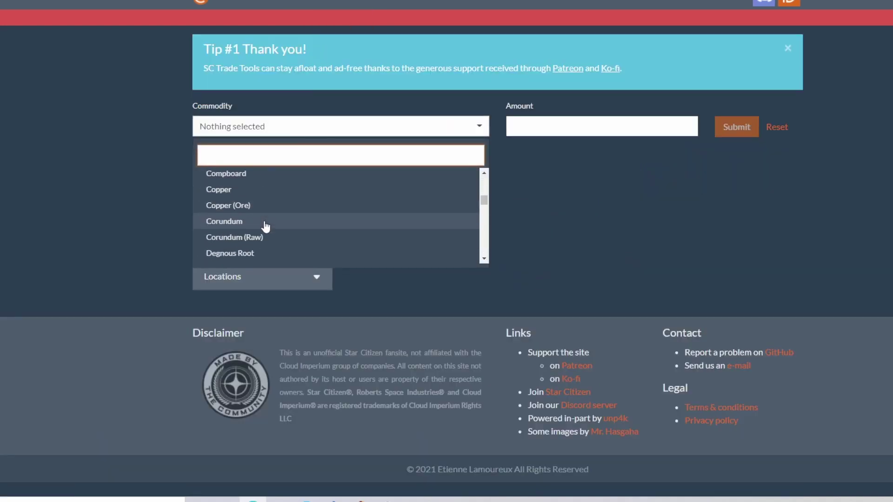
scroll(265, 226, "down", 6)
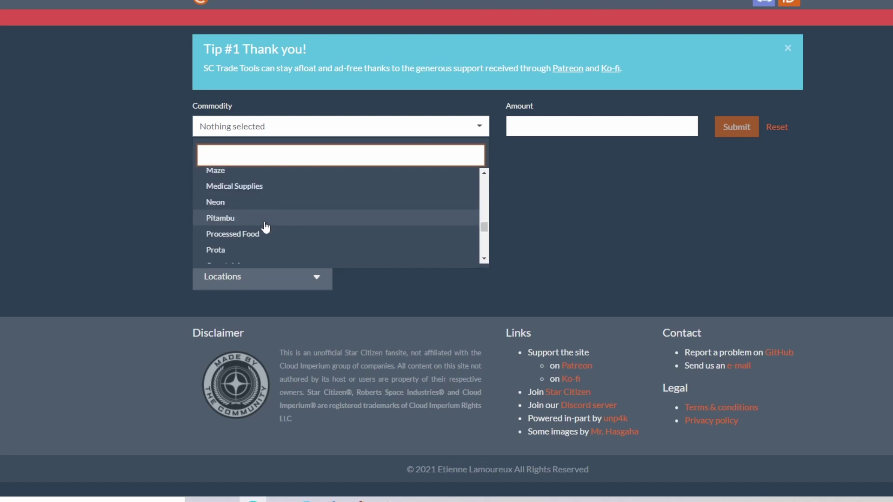
left_click(622, 224)
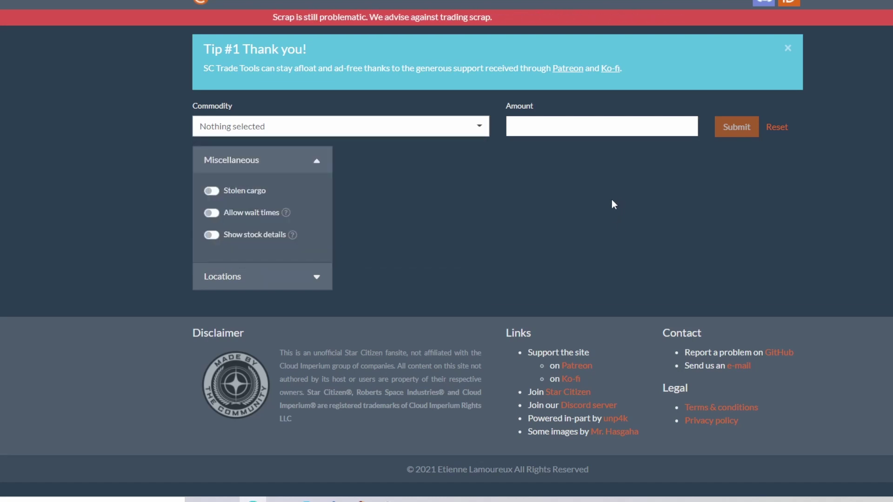